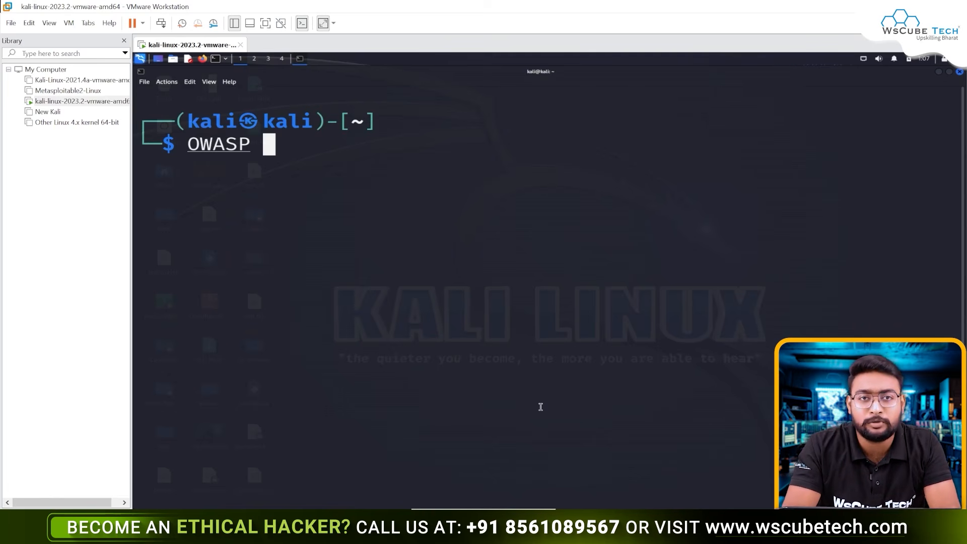
key("BackSpace")
key("BackSpace")
key("BackSpace")
key("BackSpace")
key("BackSpace")
key("BackSpace")
type("zaproxy")
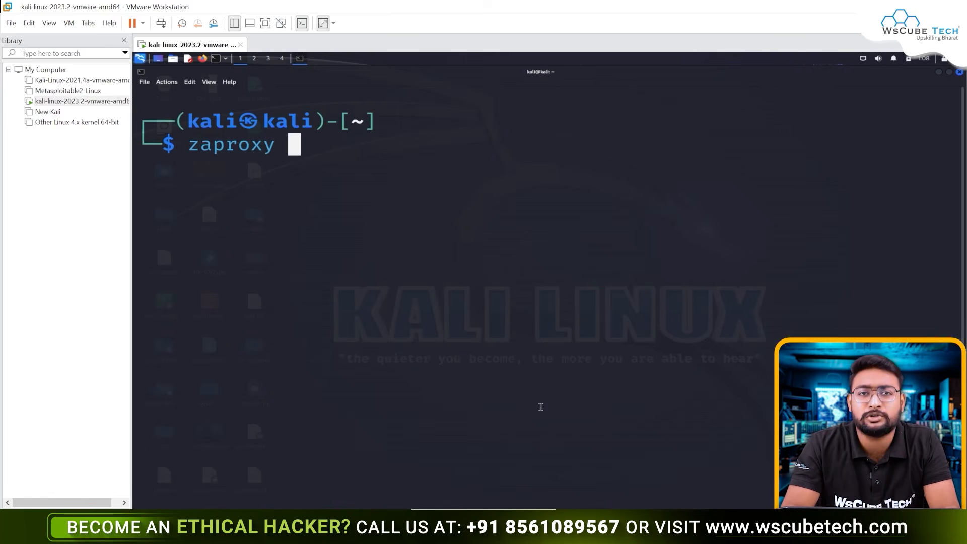
key("BackSpace")
key("BackSpace")
key("BackSpace")
key("BackSpace")
key("BackSpace")
key("BackSpace")
key("BackSpace")
key("BackSpace")
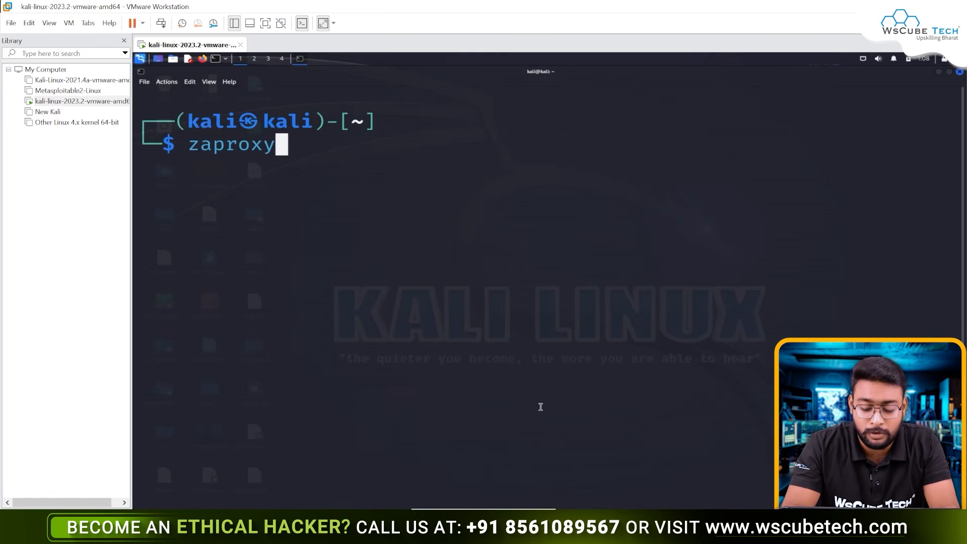
Step: Switch to a root shell with sudo su and install the zaproxy package with apt
type("sudo su")
key("Return")
type("k")
key("BackSpace")
type("apr")
key("BackSpace")
key("BackSpace")
type("t install zaproxy")
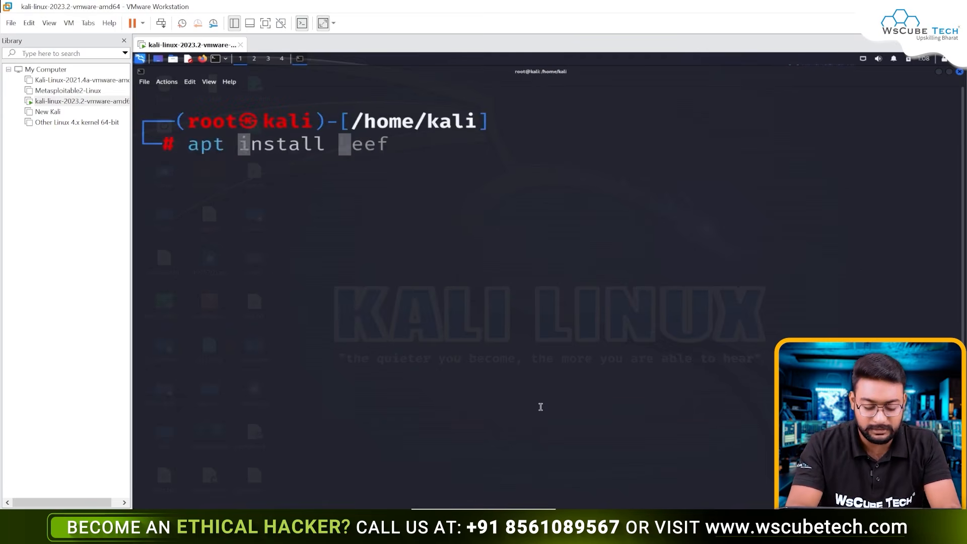
key("Return")
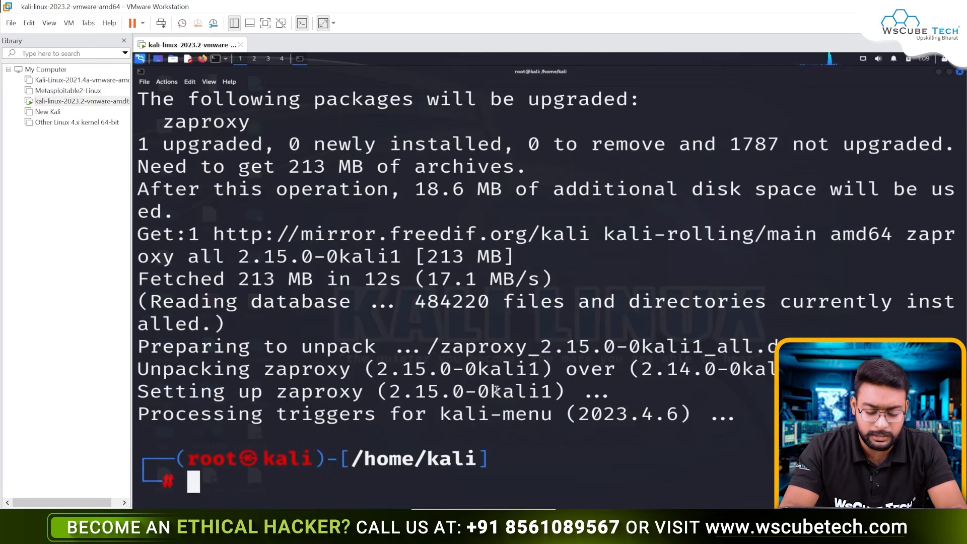
Step: Try to launch zaproxy from a cleared terminal and interrupt the process
type("clear")
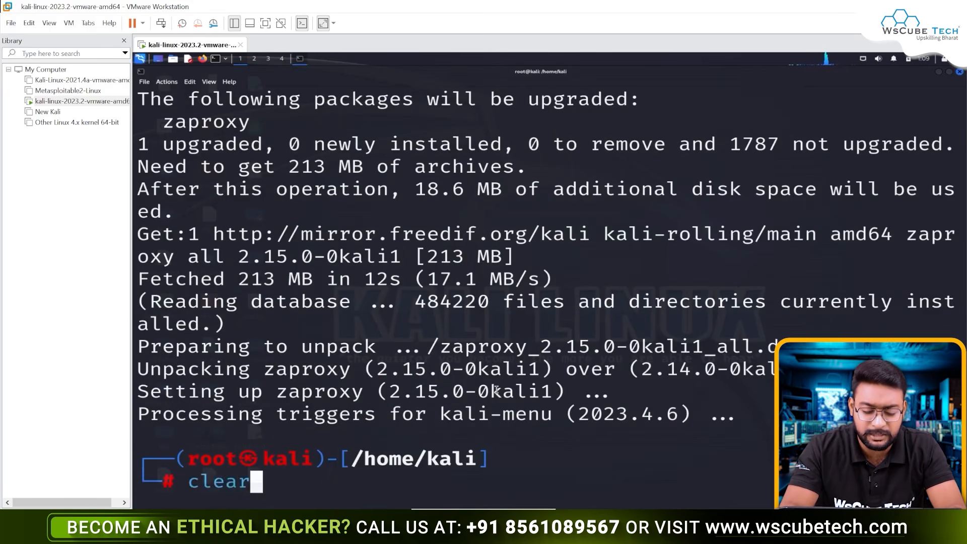
key("Return")
type("zaproxy")
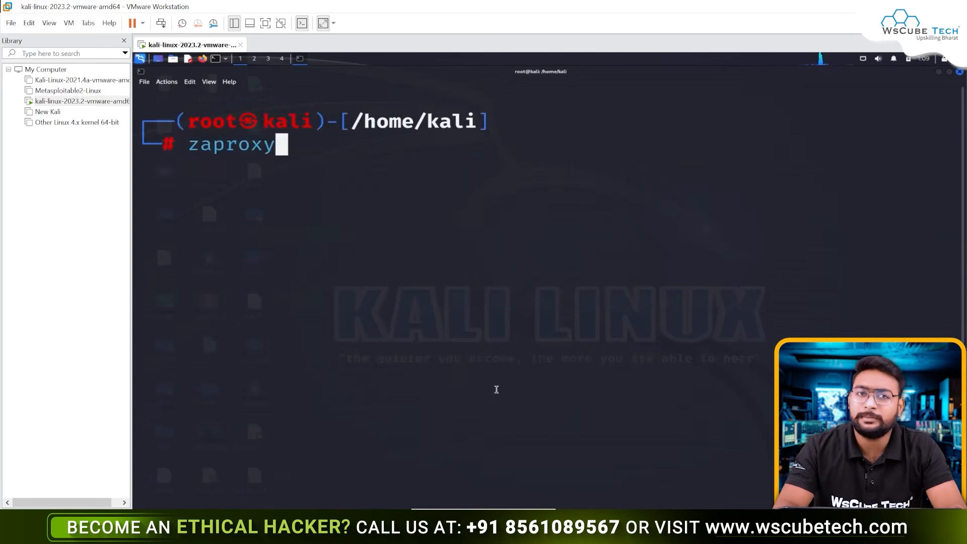
key("Return")
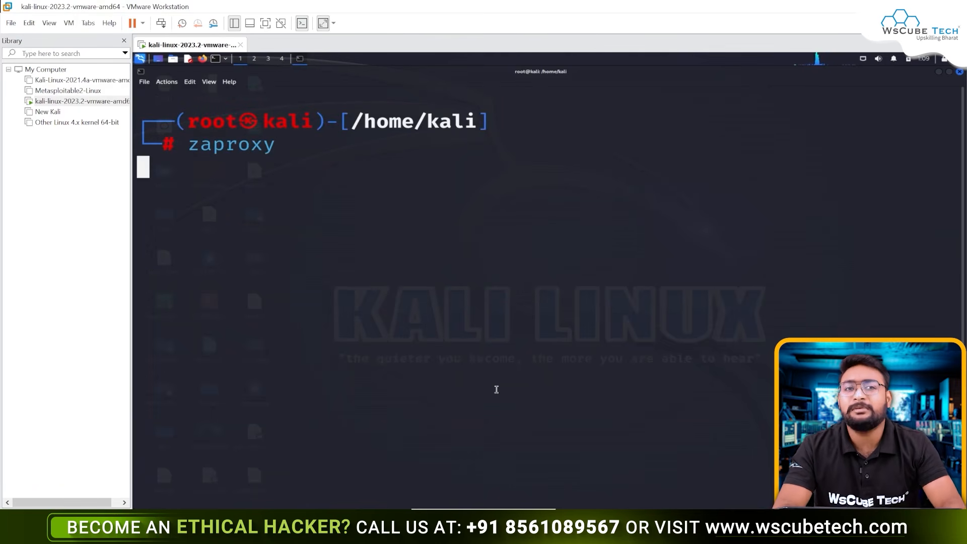
key("ctrl+c")
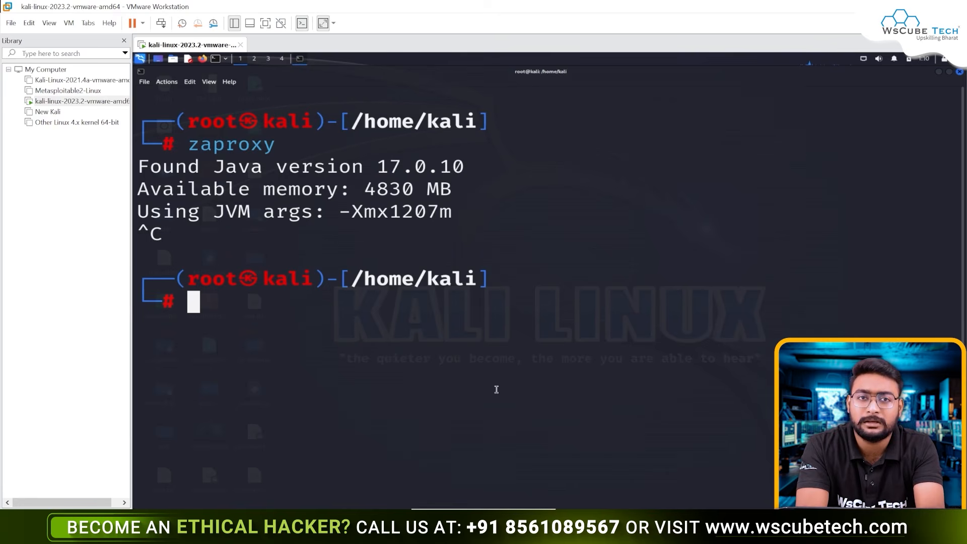
Step: Bring up the Java version selection with update-alternatives --config java
type("up")
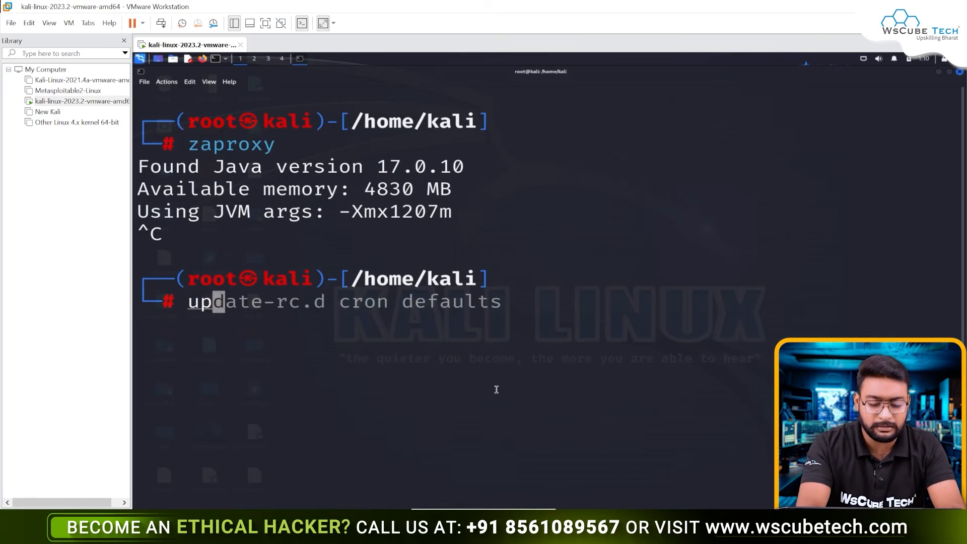
type("date-alter")
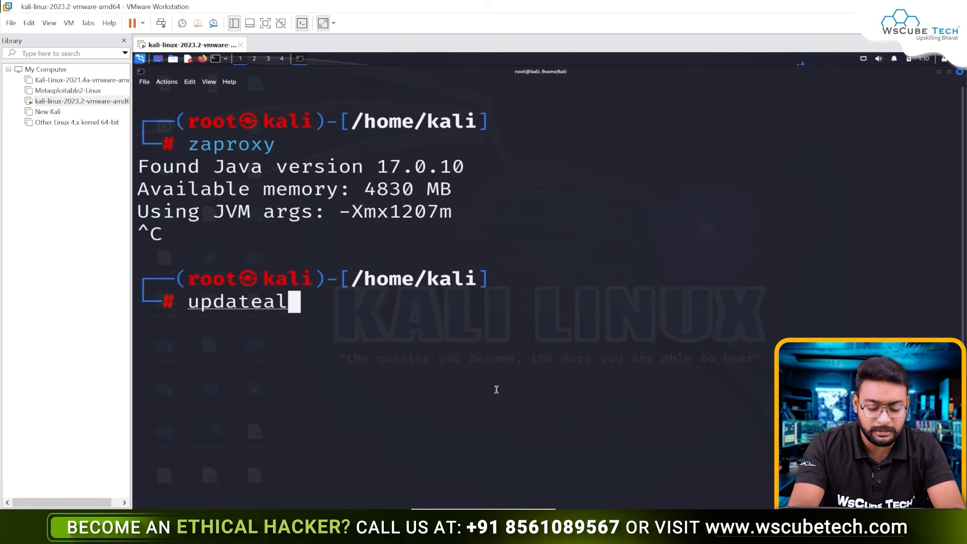
key("Right")
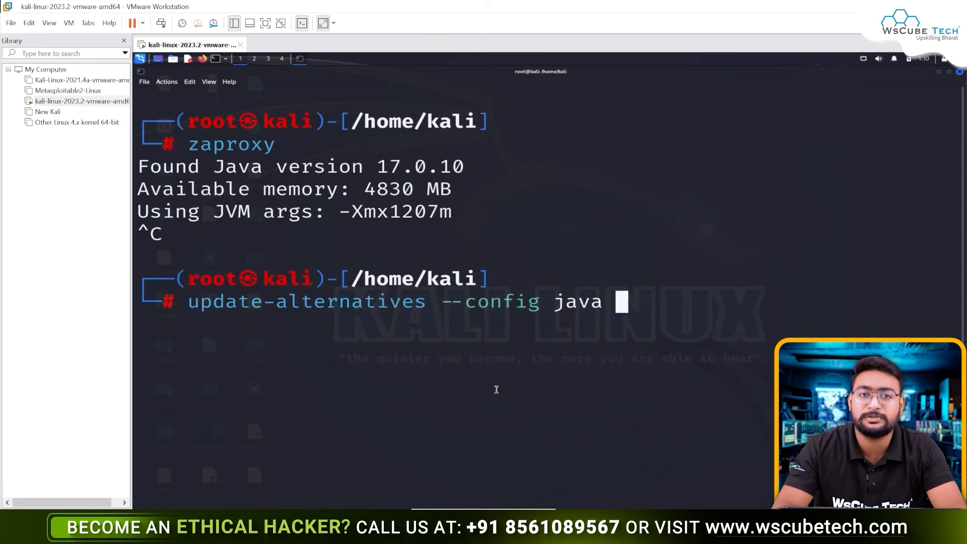
key("Return")
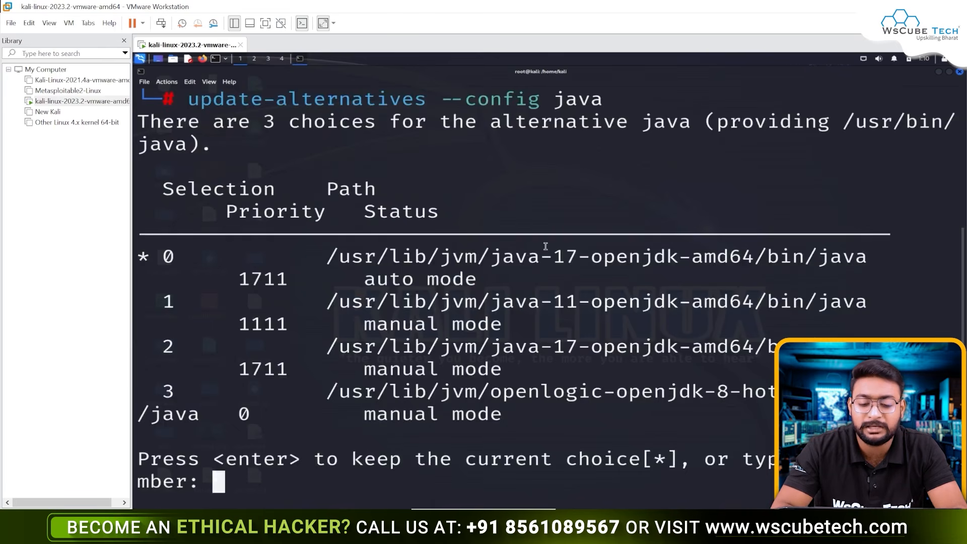
Step: Compare the listed Java versions and choose selection 0, the java-17-openjdk-amd64 entry in auto mode
left_click_drag(544, 247, 584, 257)
left_click_drag(548, 299, 596, 312)
left_click_drag(554, 344, 566, 346)
left_click_drag(713, 390, 726, 391)
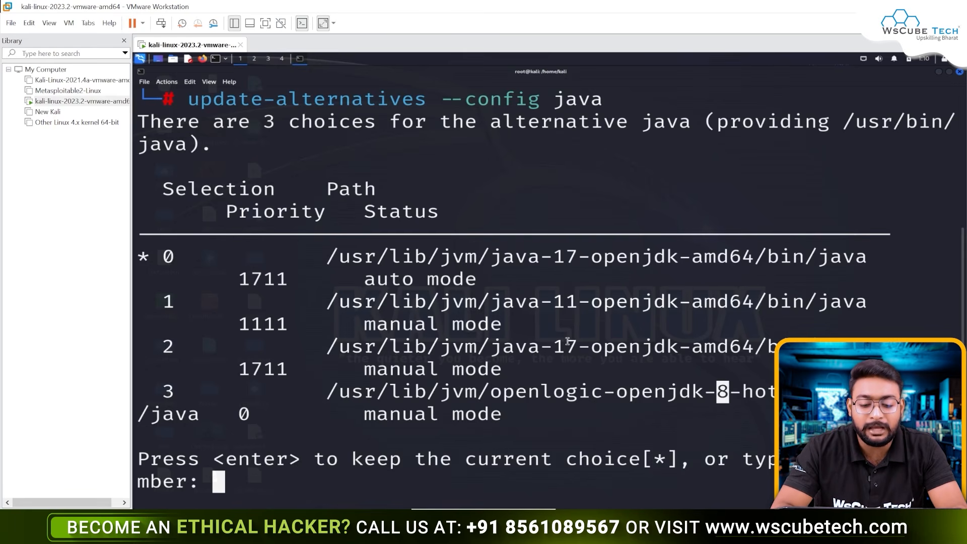
double_click(167, 256)
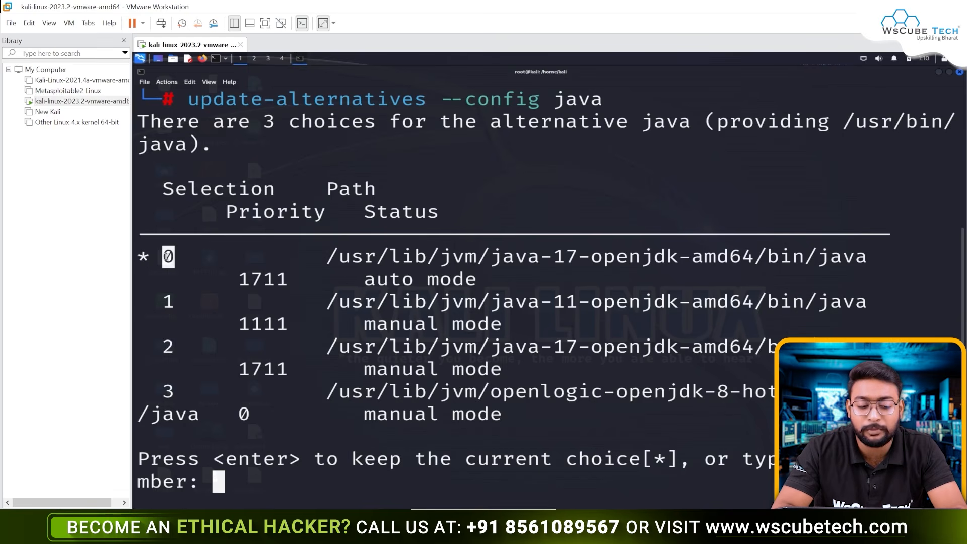
left_click_drag(548, 254, 563, 253)
left_click(602, 323)
type("0")
key("Return")
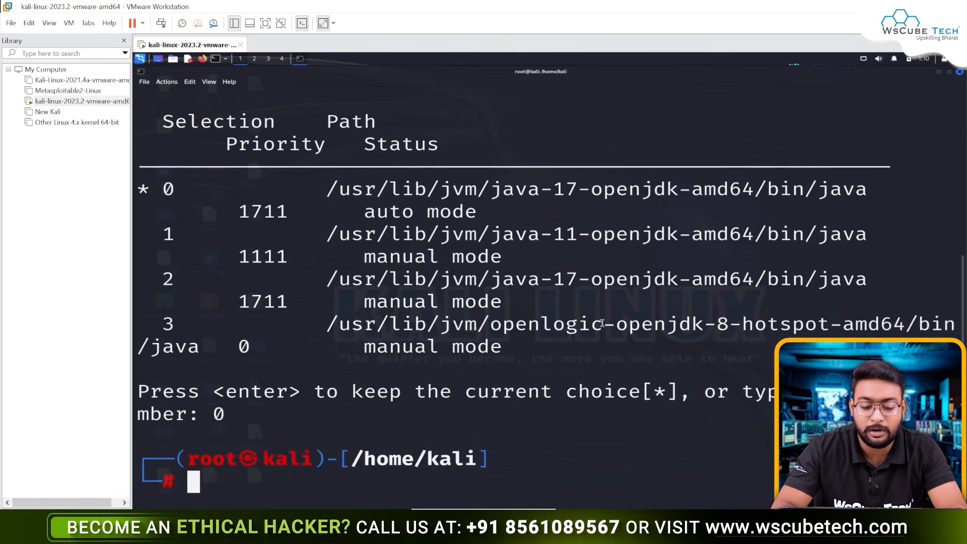
left_click_drag(538, 191, 579, 189)
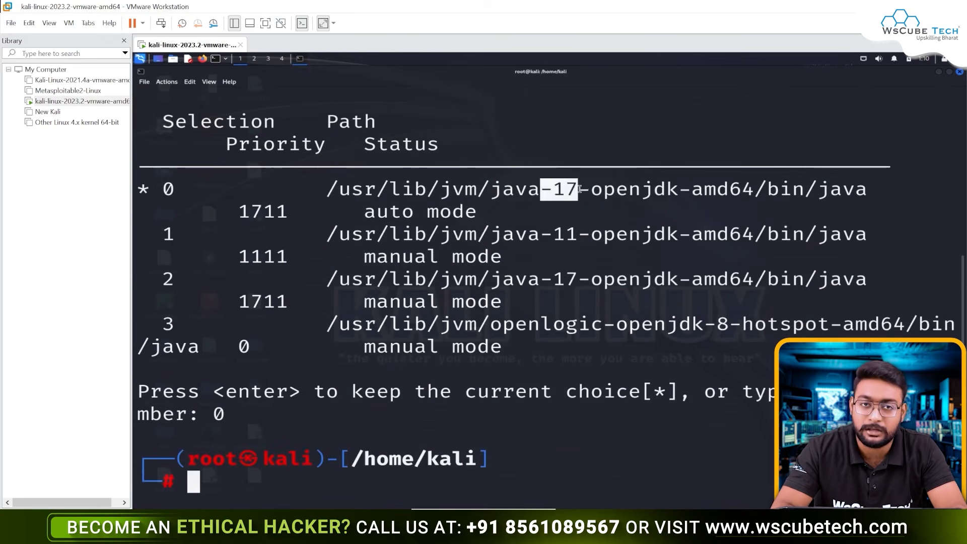
Step: Launch zaproxy, dismiss the session persistence prompt and open the Automated Scan screen
type("zaproxy")
key("Return")
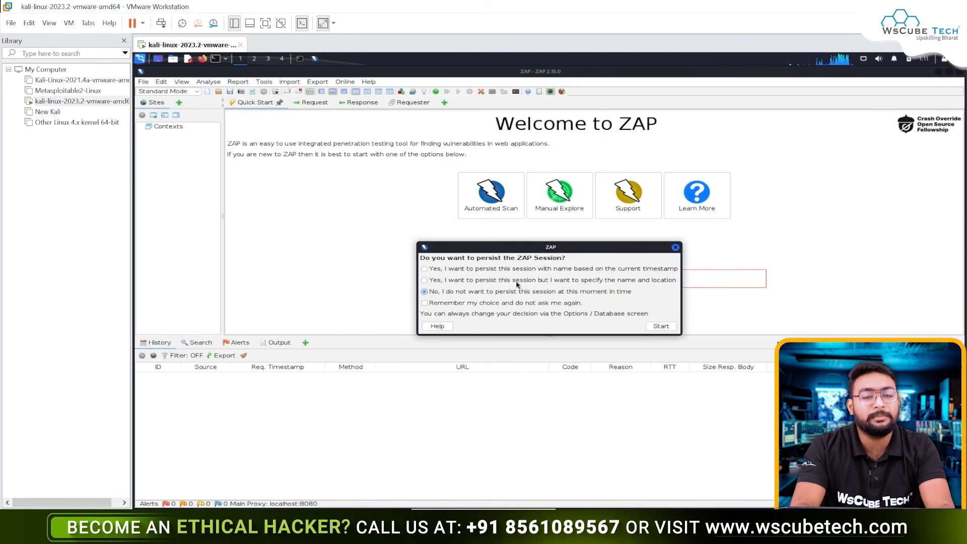
left_click(674, 249)
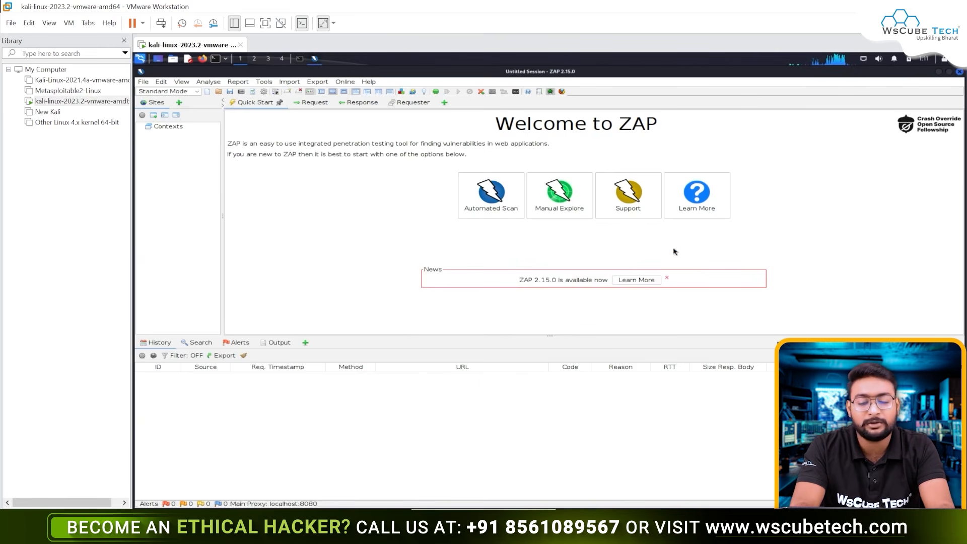
left_click(502, 200)
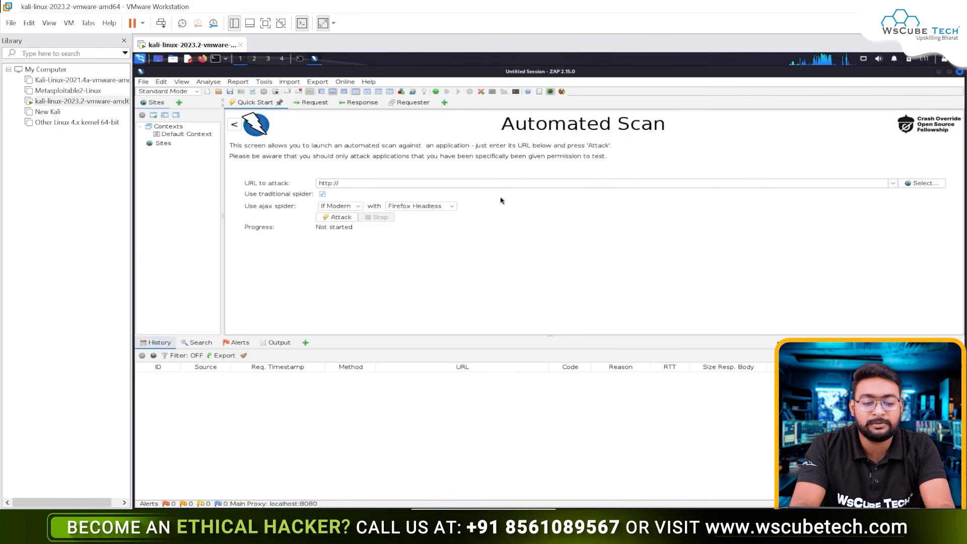
left_click(384, 182)
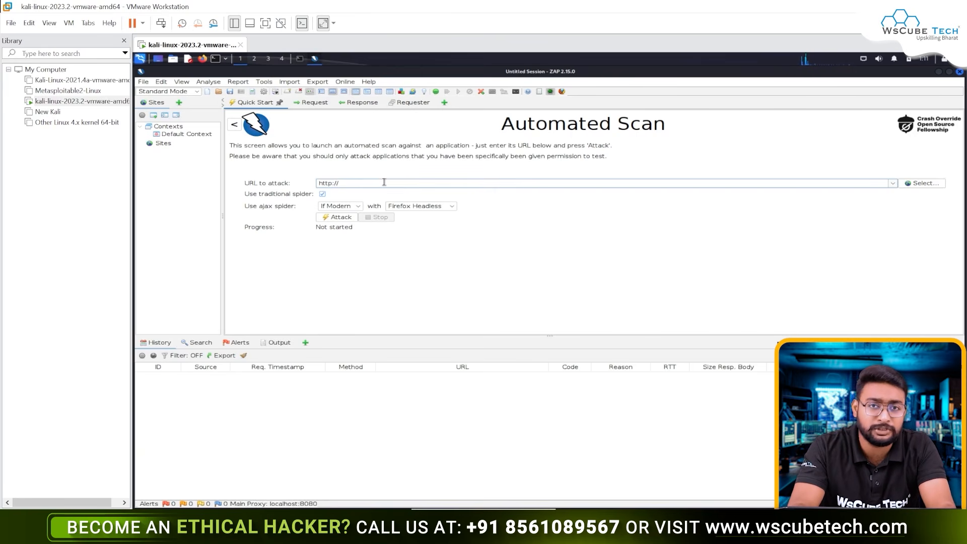
Step: Open Firefox and load the test site testphp.vulnweb.com
left_click(202, 59)
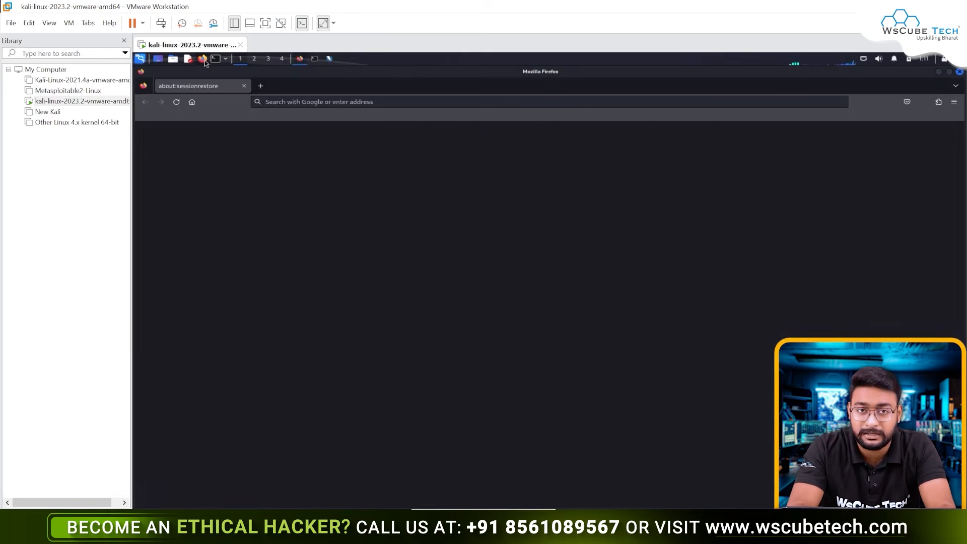
left_click(341, 102)
type("testphp")
key("Down")
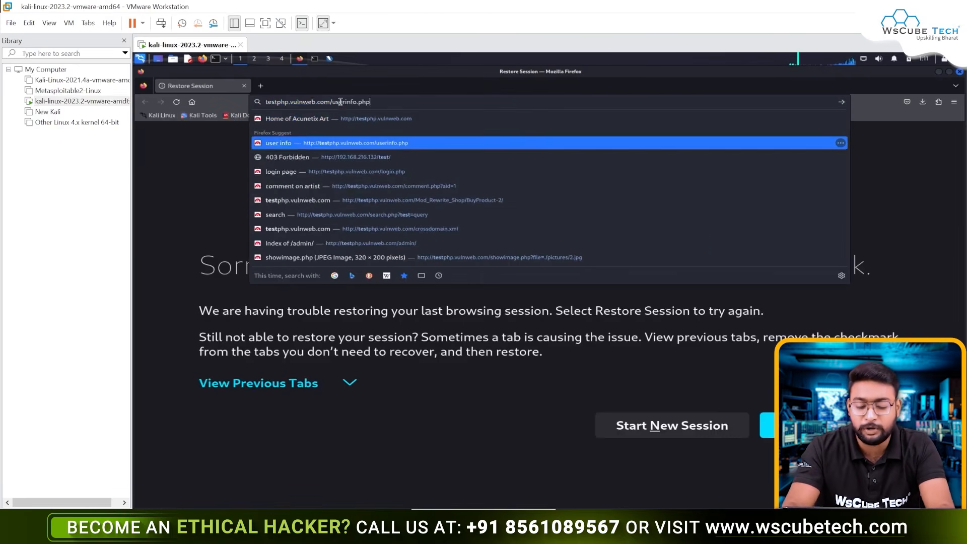
key("BackSpace")
key("BackSpace")
key("BackSpace")
key("BackSpace")
key("BackSpace")
key("BackSpace")
key("BackSpace")
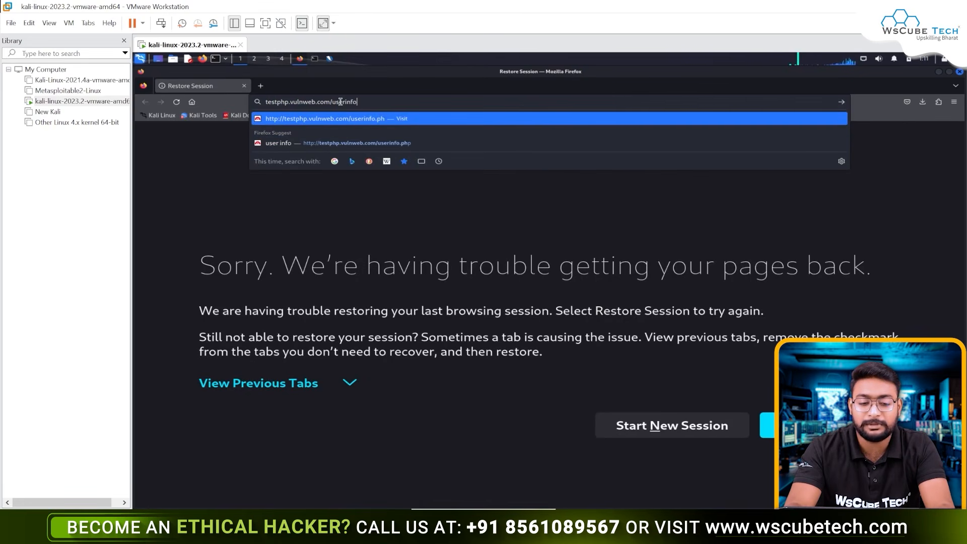
key("BackSpace")
key("BackSpace")
key("BackSpace")
key("BackSpace")
key("BackSpace")
key("BackSpace")
key("Return")
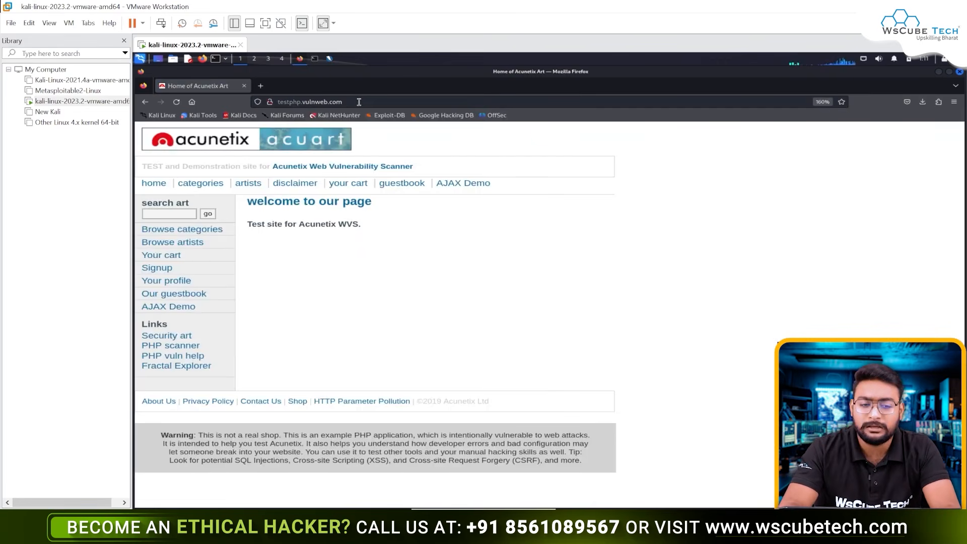
left_click(365, 101)
key("ctrl+c")
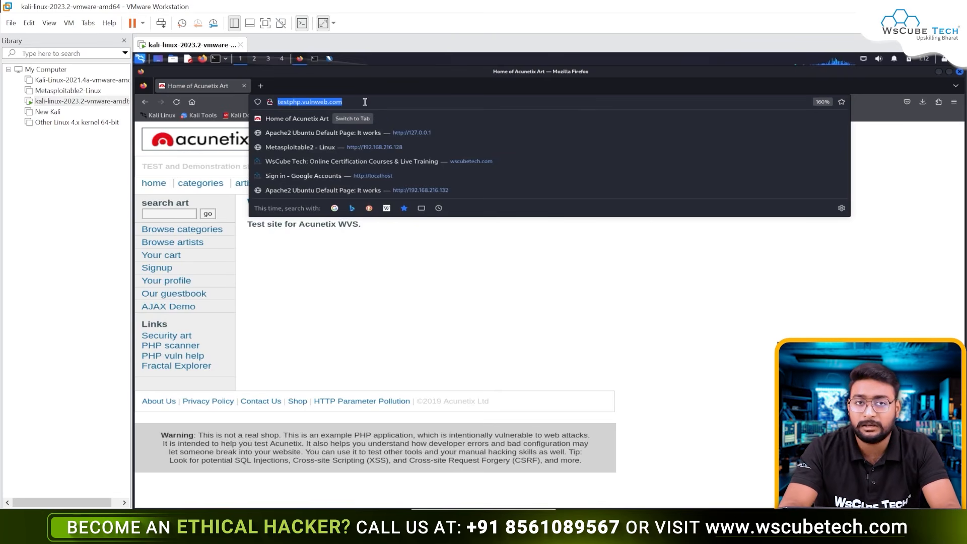
left_click(330, 59)
triple_click(355, 182)
key("ctrl+v")
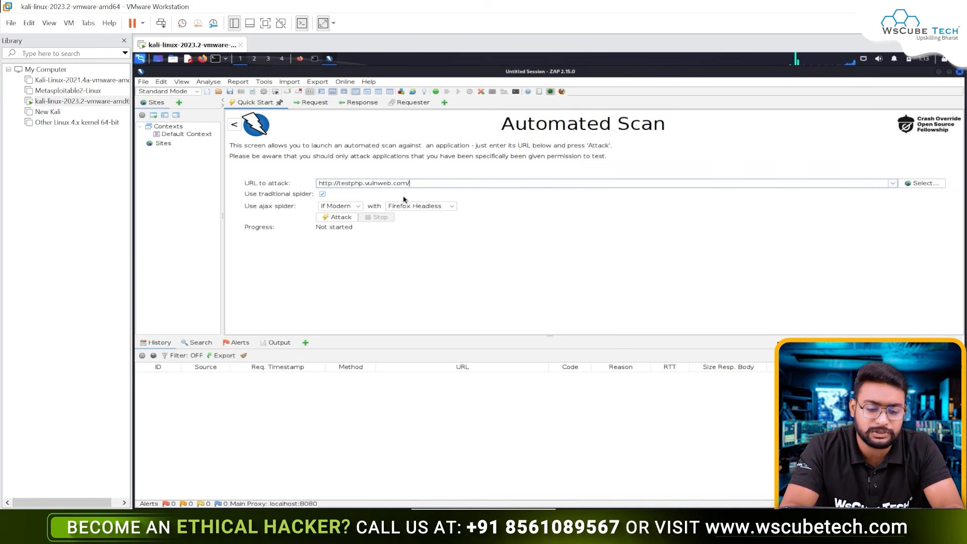
Step: Add the Spider and Active Scan views to ZAP's results area
left_click(305, 343)
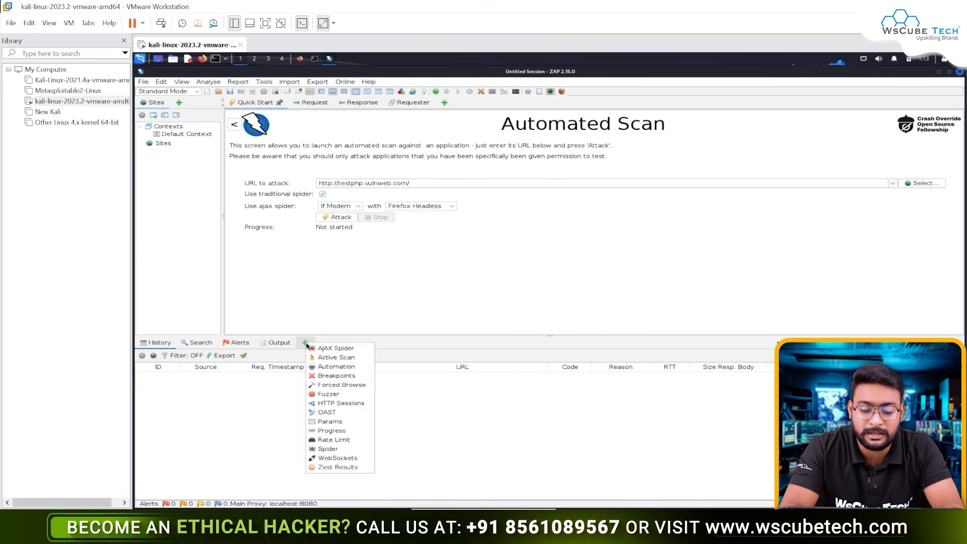
left_click(328, 449)
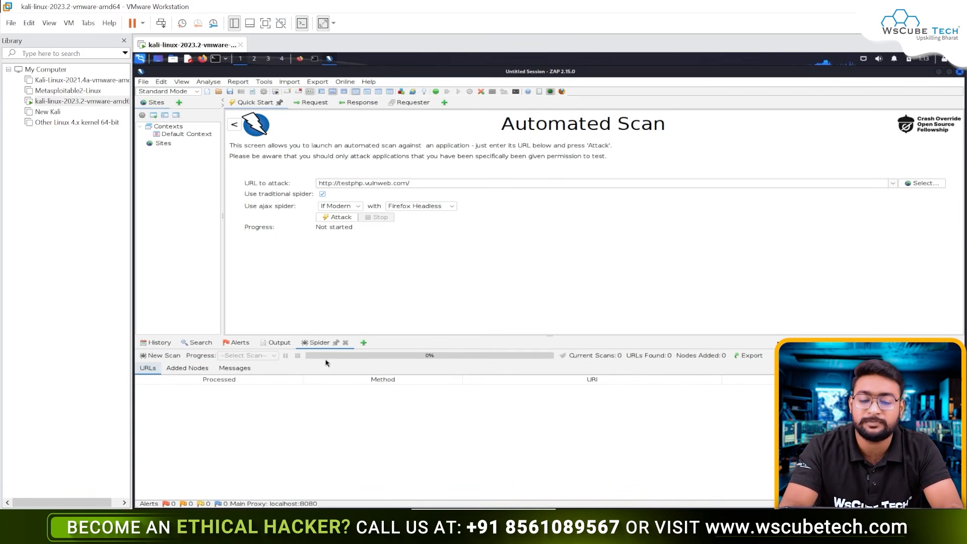
left_click(363, 343)
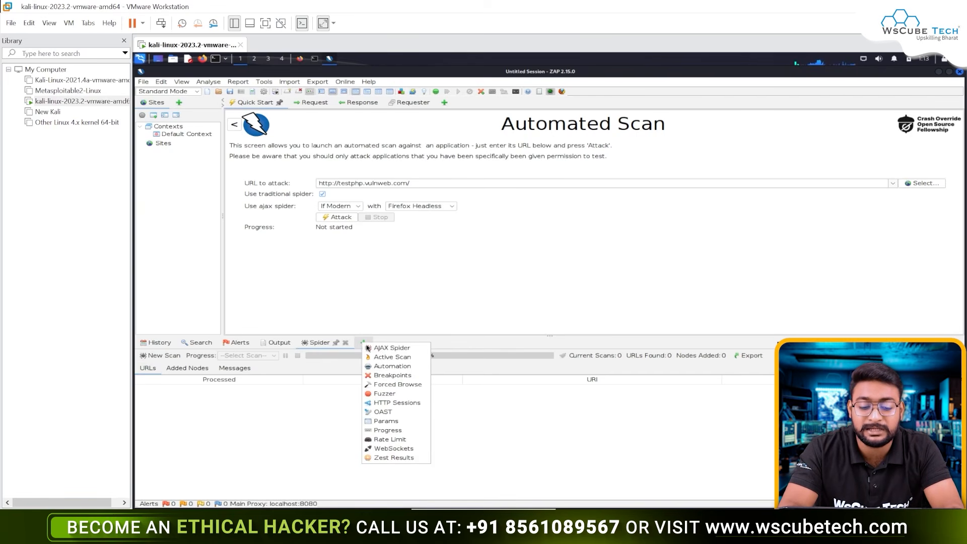
left_click(383, 357)
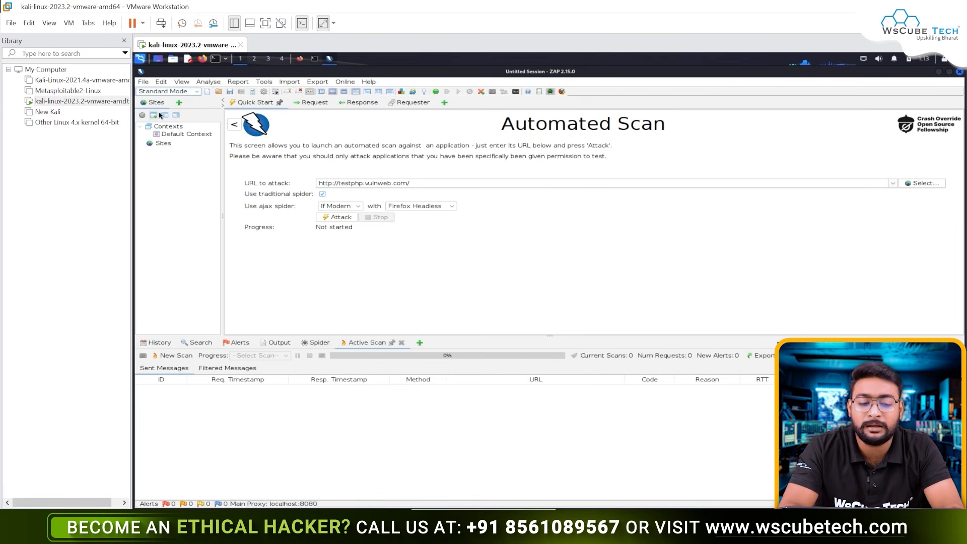
Step: Select Standard Mode and start the automated attack on the entered URL
left_click(183, 93)
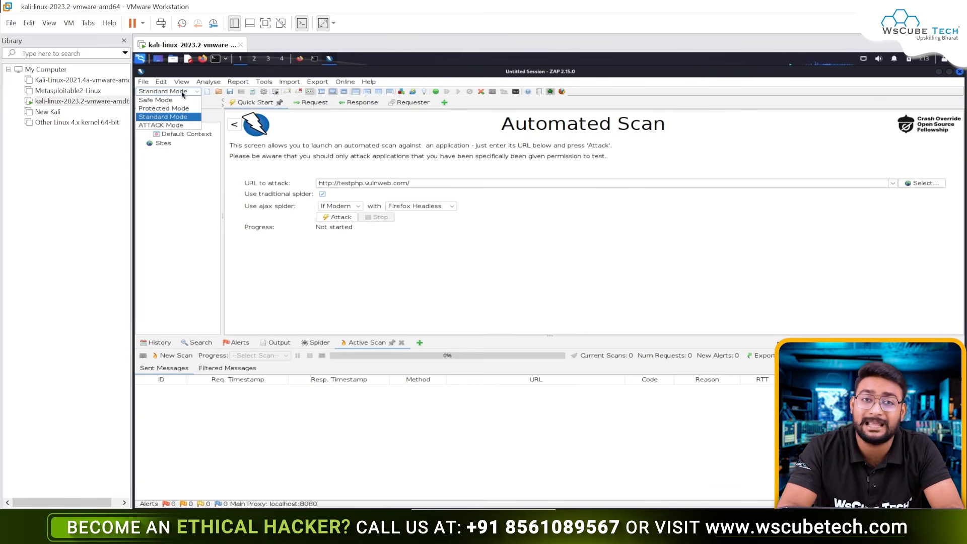
left_click(157, 119)
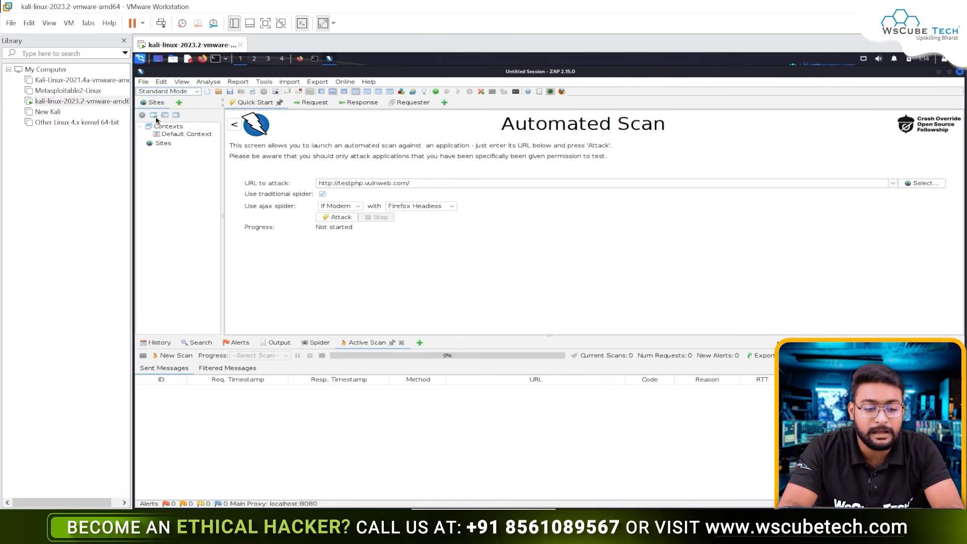
left_click(338, 217)
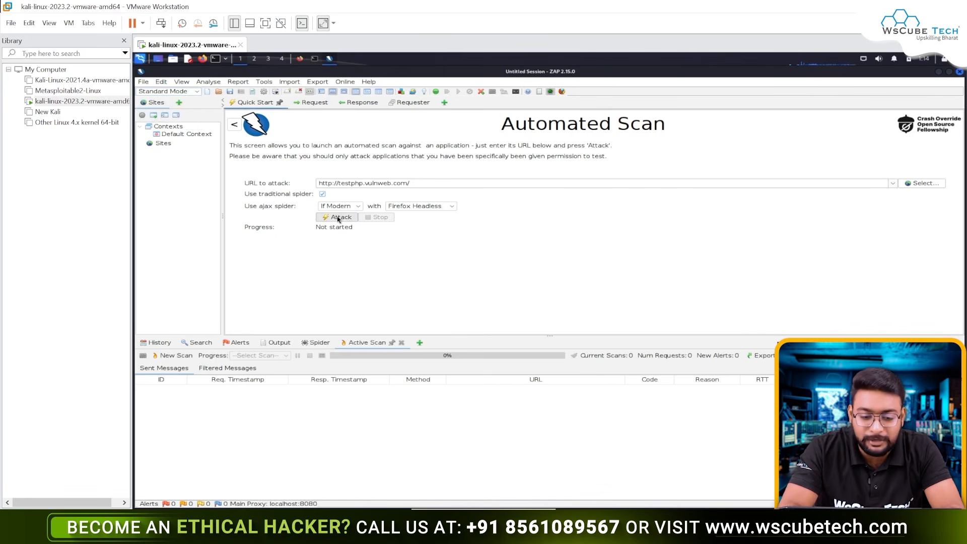
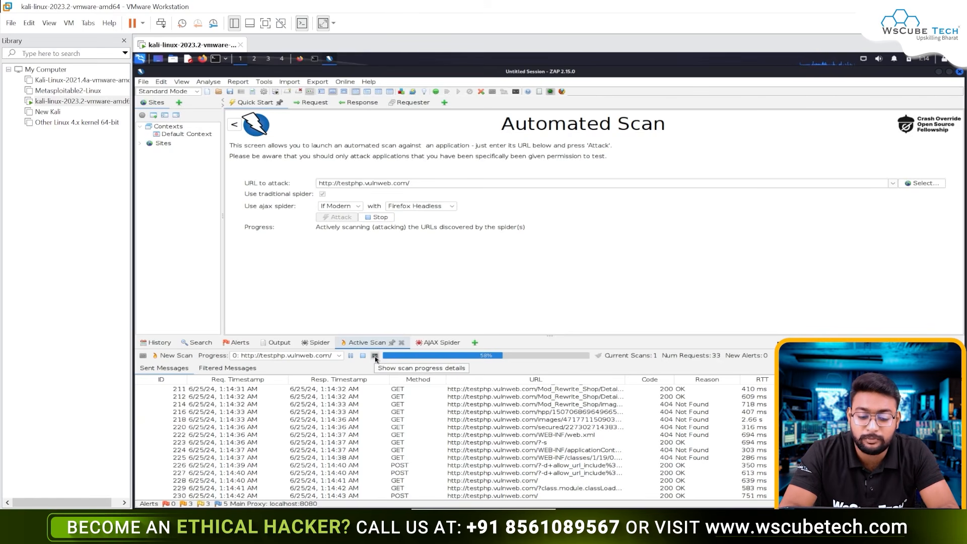
Step: Review the active scan's progress details for each plugin on testphp.vulnweb.com, and close the details
left_click(375, 356)
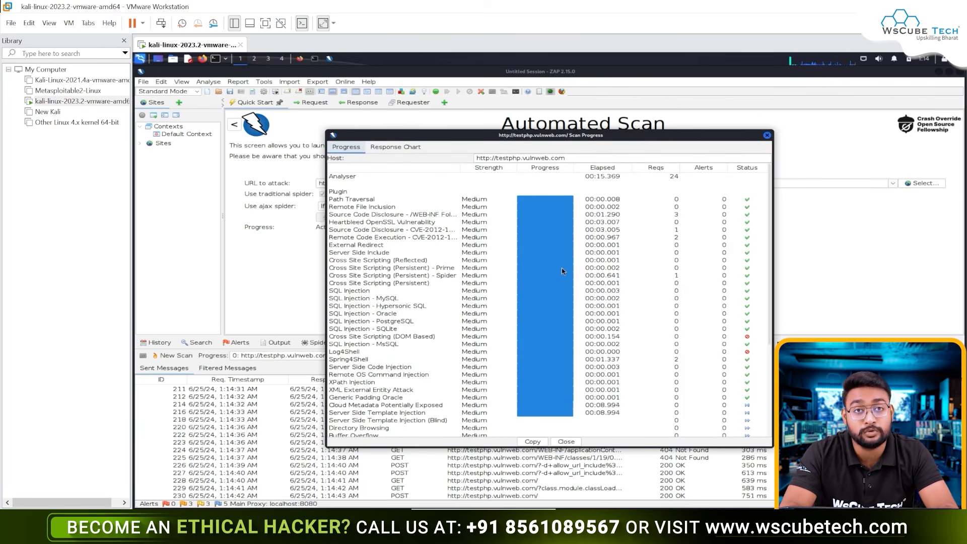
scroll(561, 268, "down", 6)
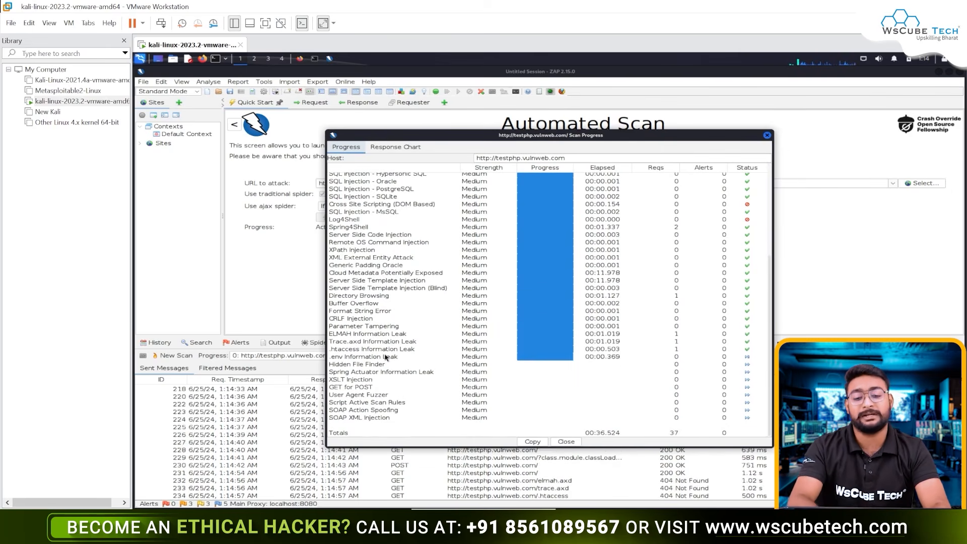
scroll(456, 349, "up", 3)
scroll(456, 350, "up", 3)
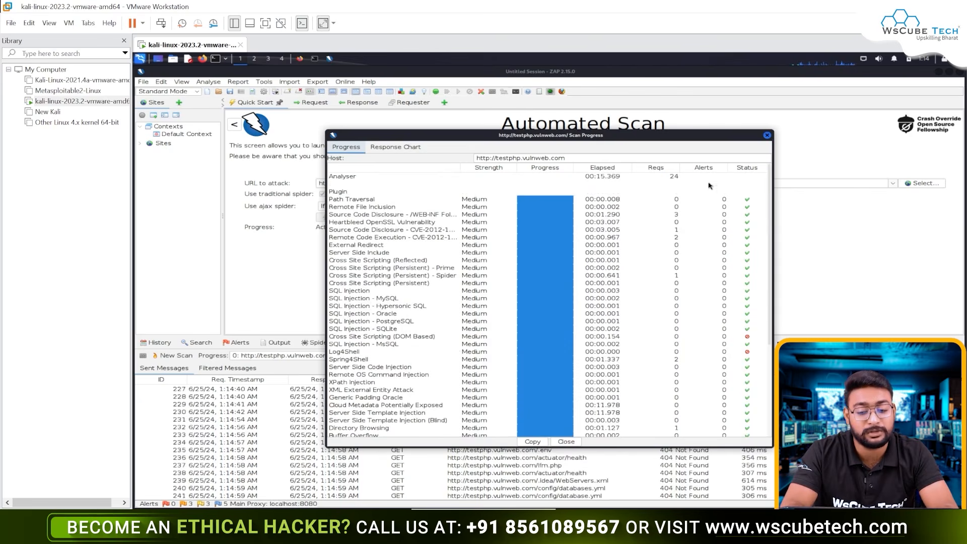
left_click(766, 135)
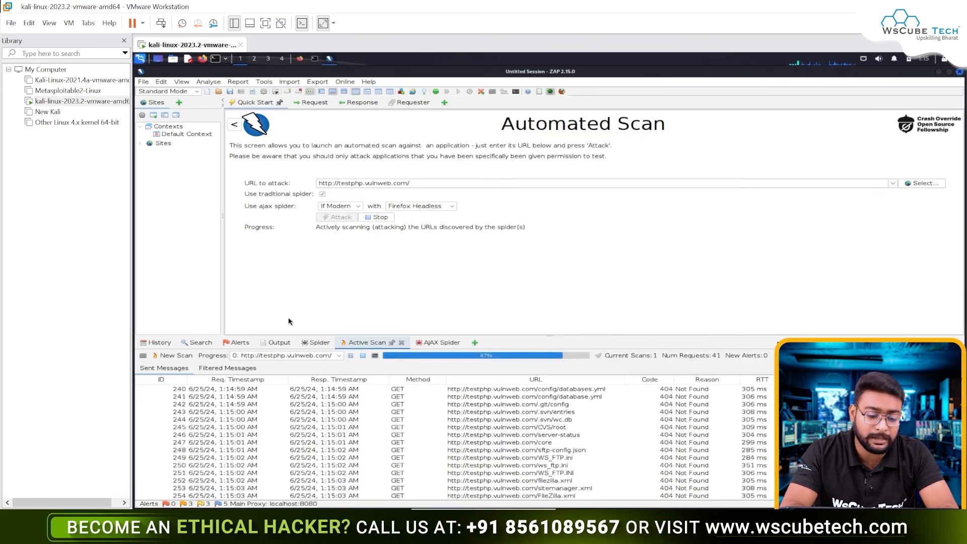
Step: Inspect the Modern Web Application and X-Content-Type-Options Header Missing alerts found by the scan
left_click(238, 343)
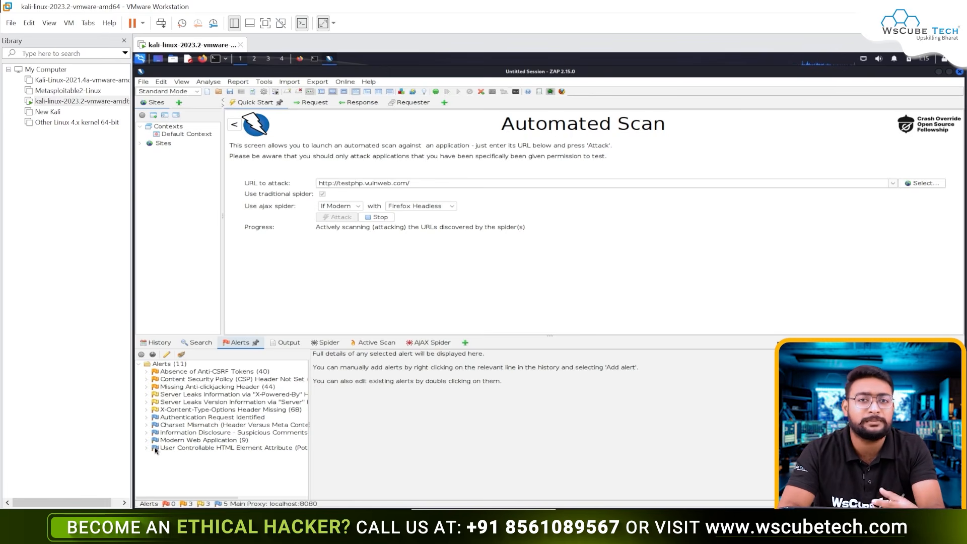
left_click(174, 440)
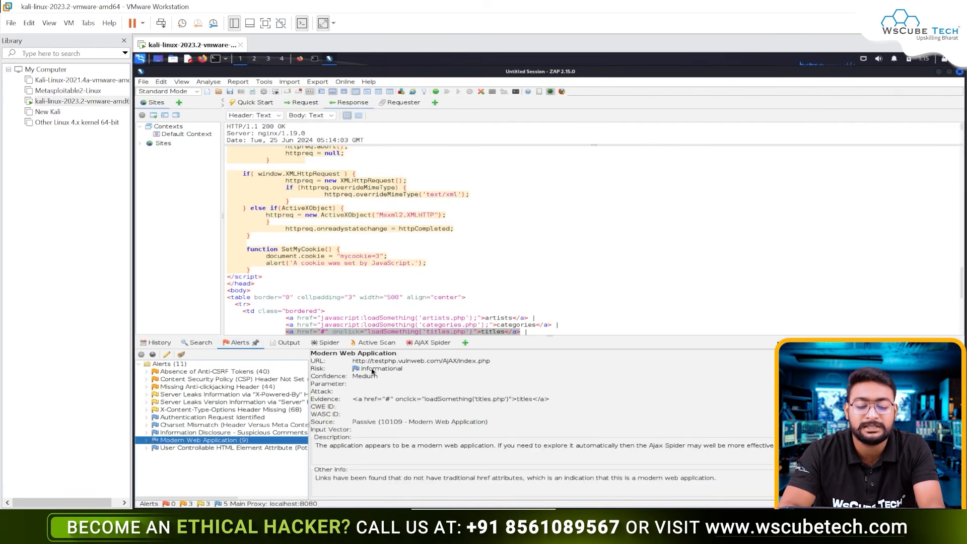
left_click(190, 411)
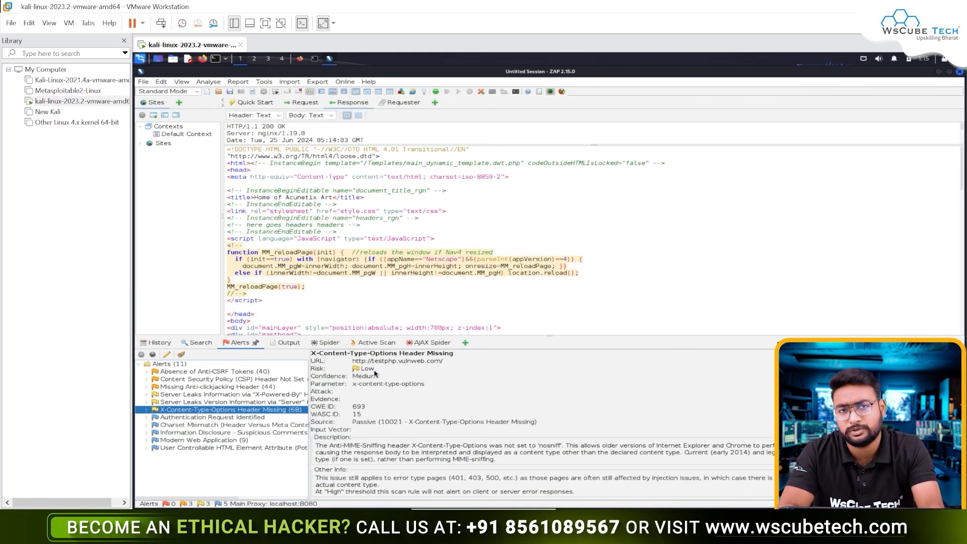
Step: Read the description, solution and references of the Content Security Policy (CSP) Header Not Set alert
left_click(218, 381)
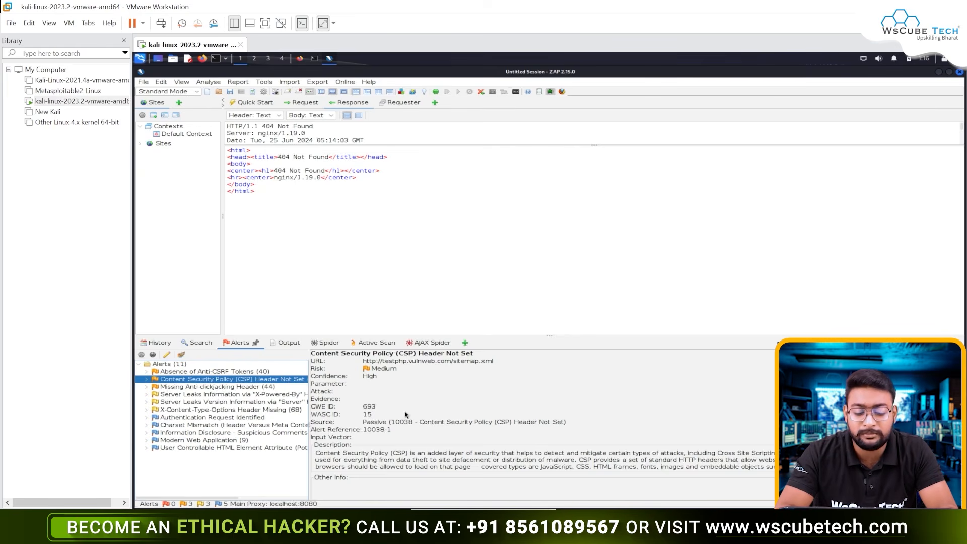
left_click_drag(343, 453, 453, 471)
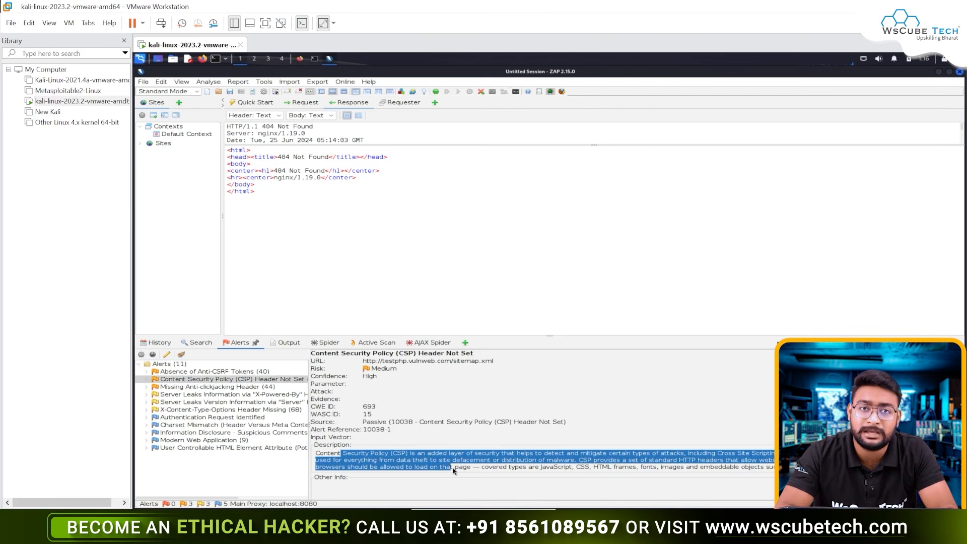
left_click(453, 471)
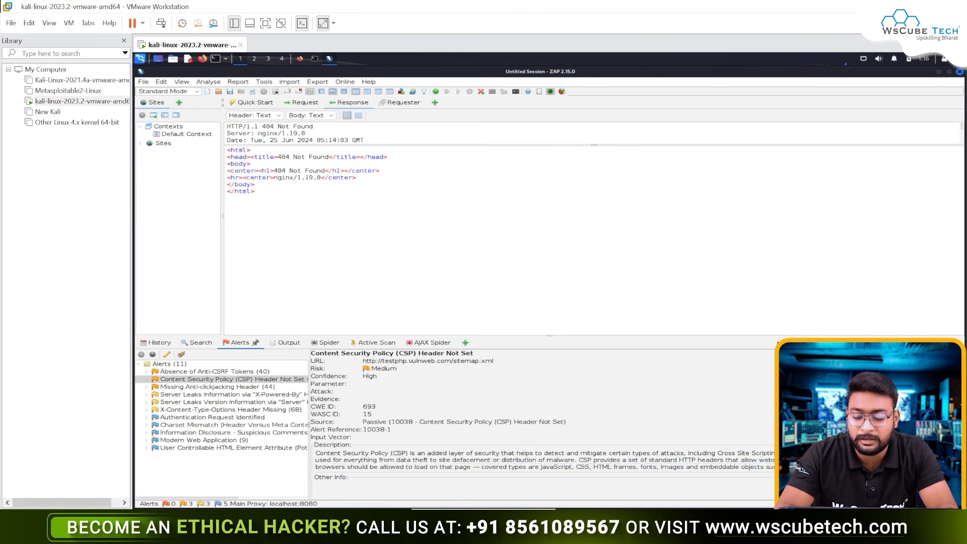
scroll(542, 425, "down", 3)
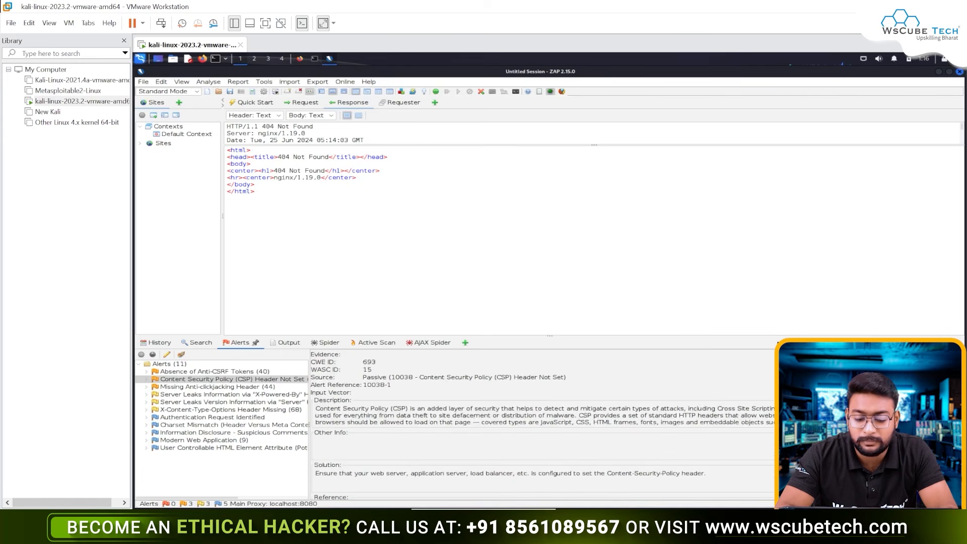
scroll(600, 424, "down", 3)
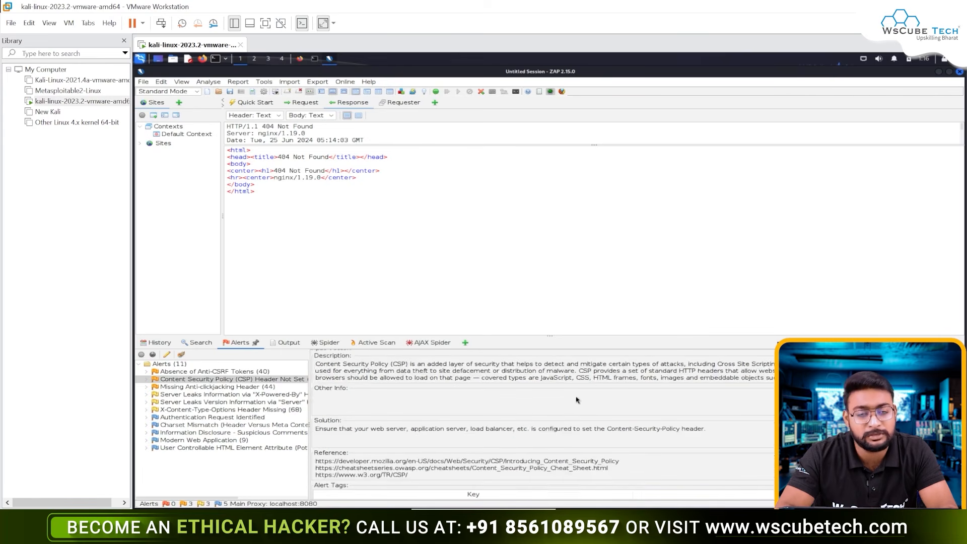
scroll(579, 408, "up", 1)
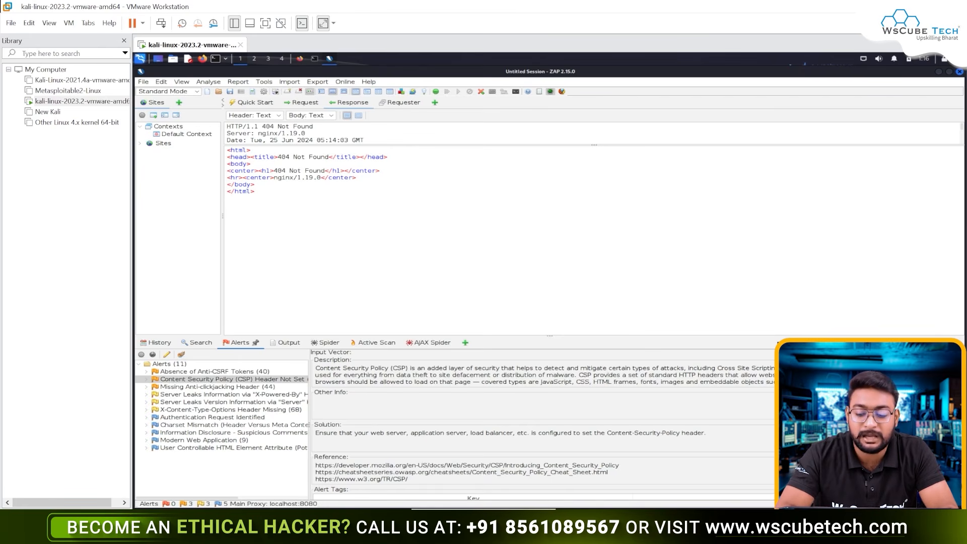
scroll(543, 473, "down", 2)
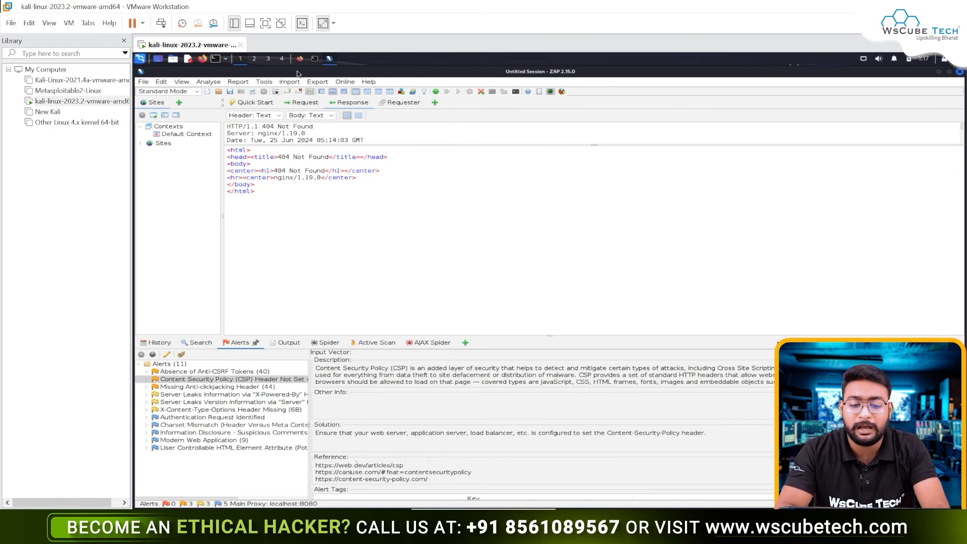
Step: Start a new scan report and set its report directory to /home/kali/Desktop
left_click(238, 81)
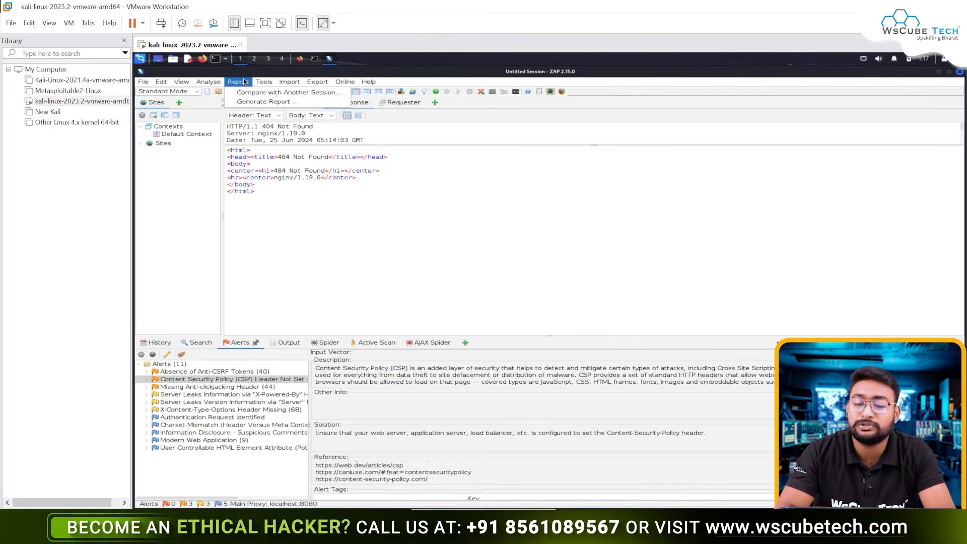
left_click(260, 103)
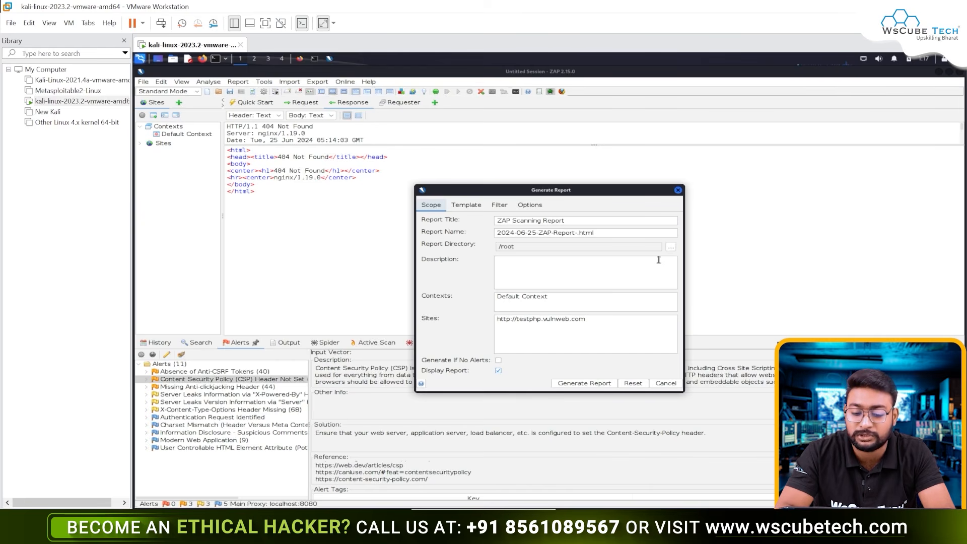
left_click(670, 247)
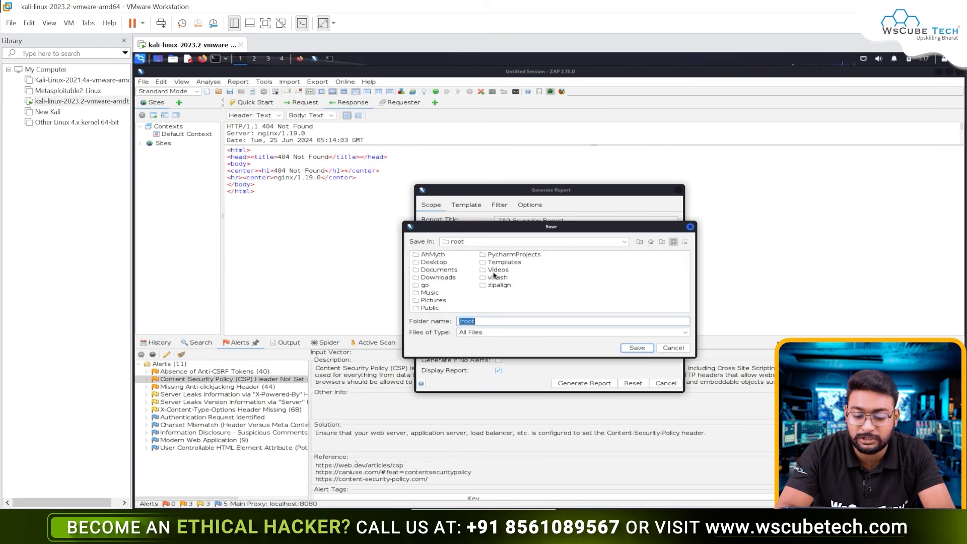
left_click(458, 244)
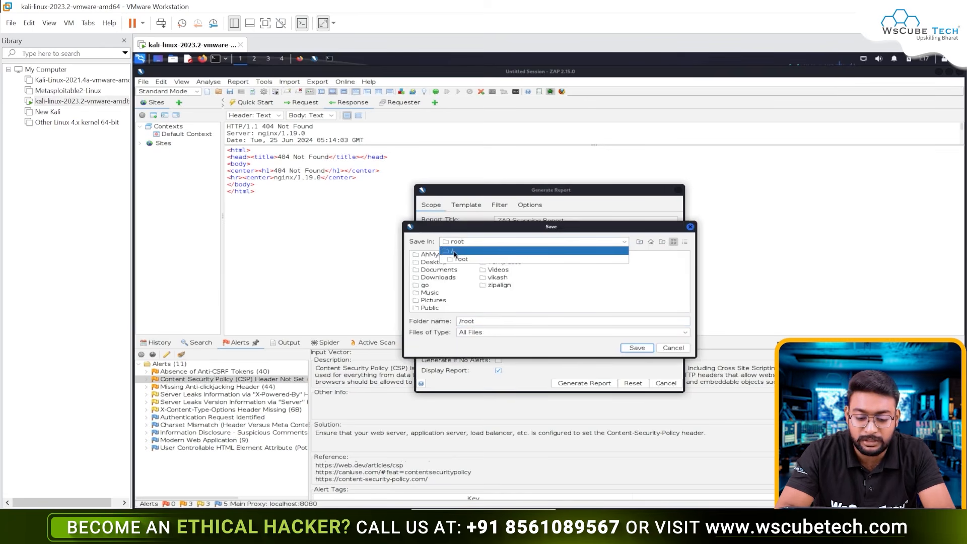
left_click(455, 253)
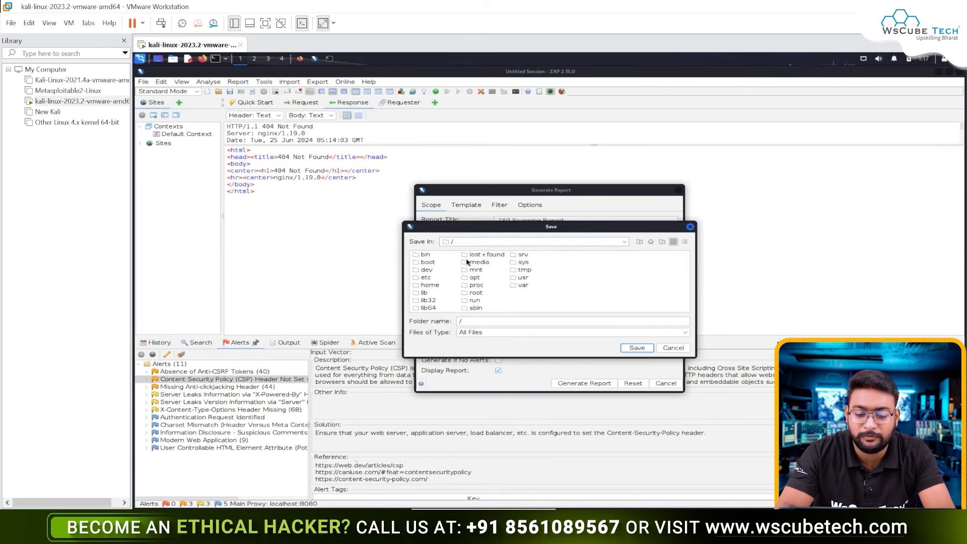
double_click(428, 285)
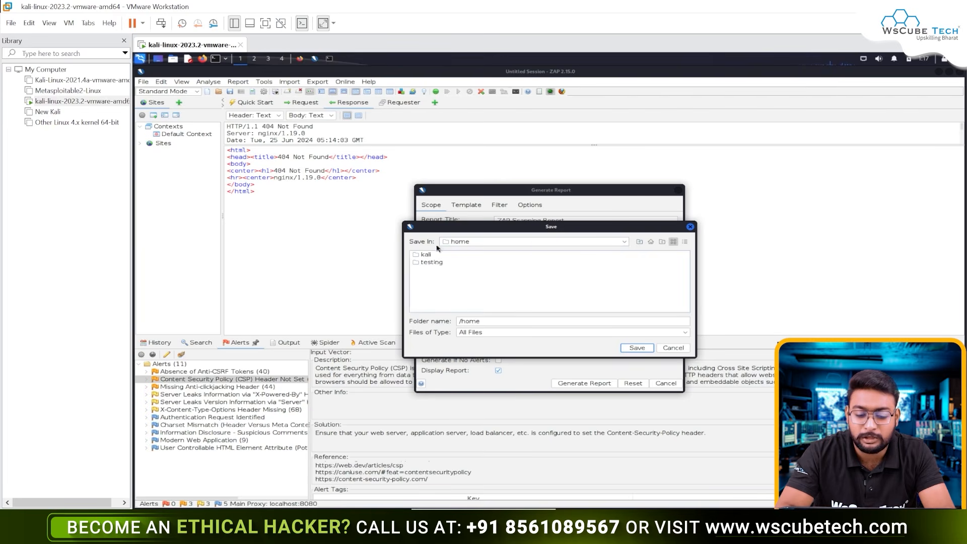
double_click(420, 256)
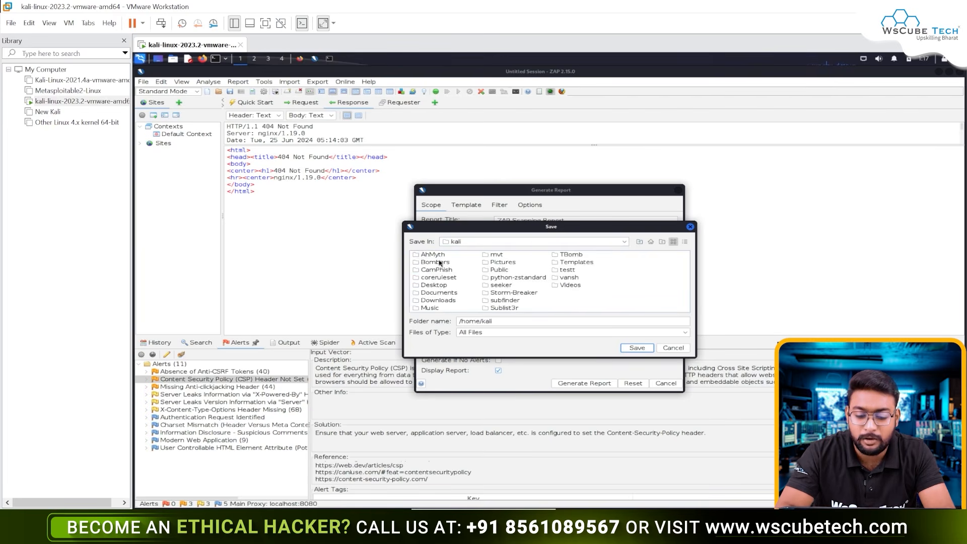
left_click(431, 286)
double_click(431, 286)
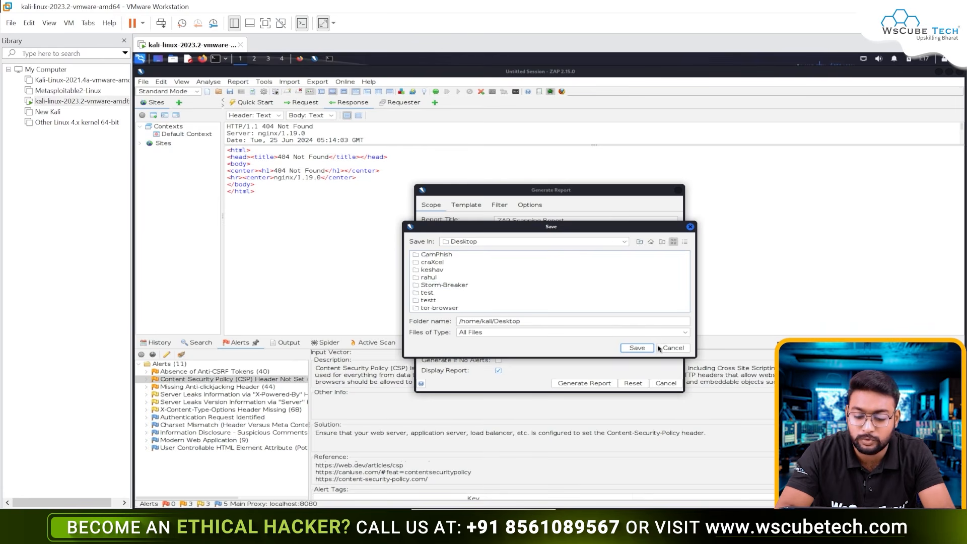
left_click(636, 348)
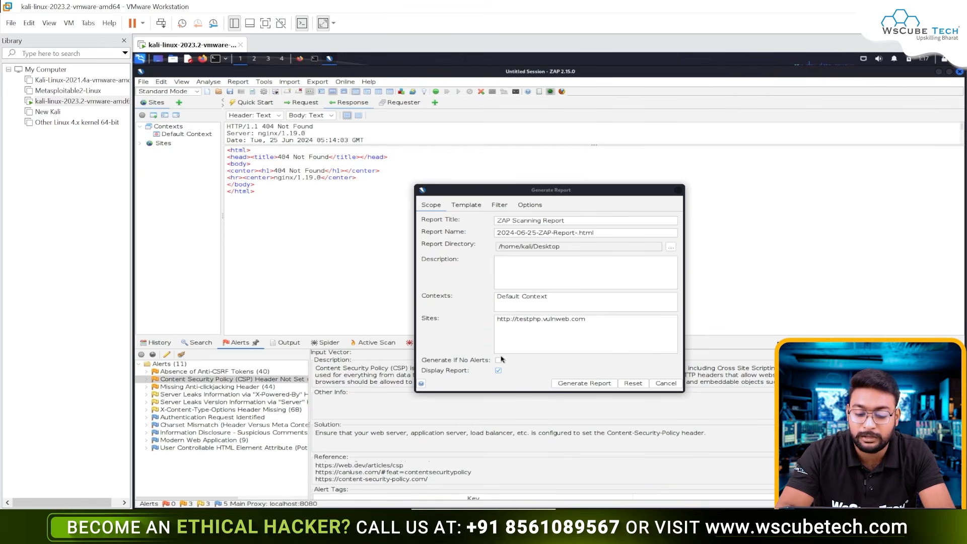
Step: Check the report's template, filter and naming options, and generate the report
left_click(464, 209)
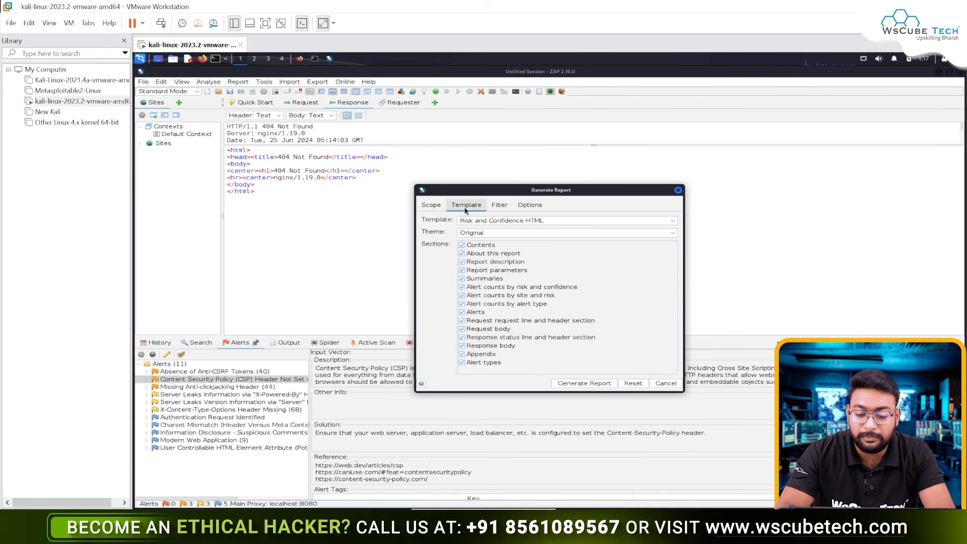
left_click(508, 206)
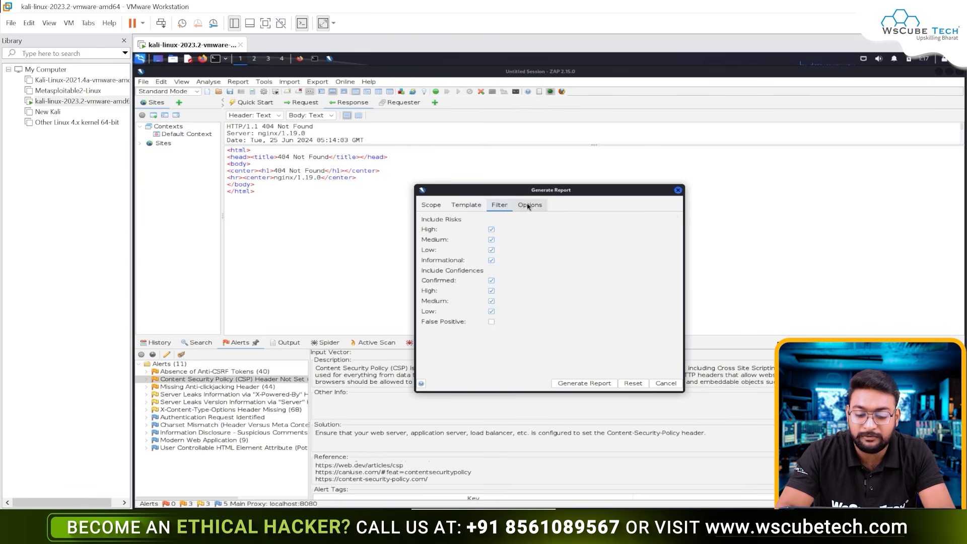
left_click(529, 207)
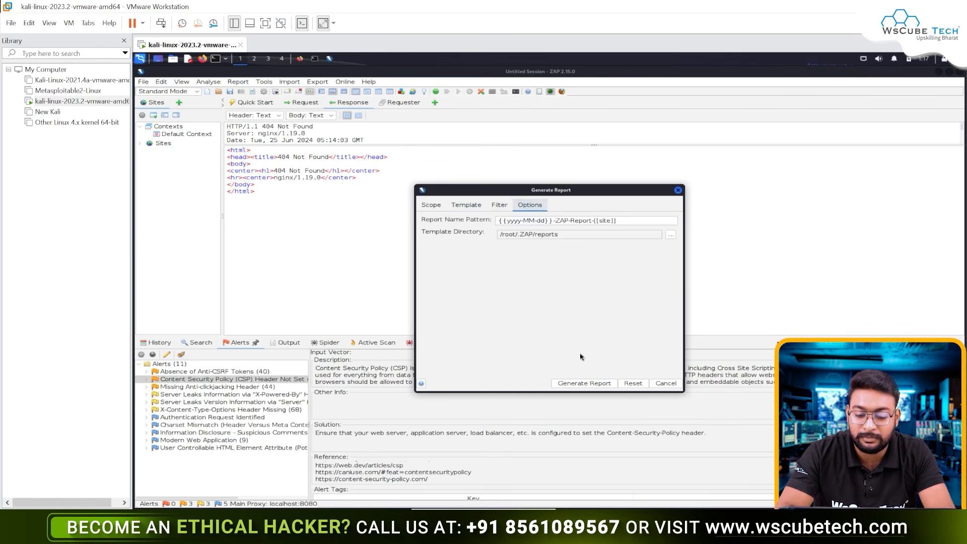
left_click(599, 385)
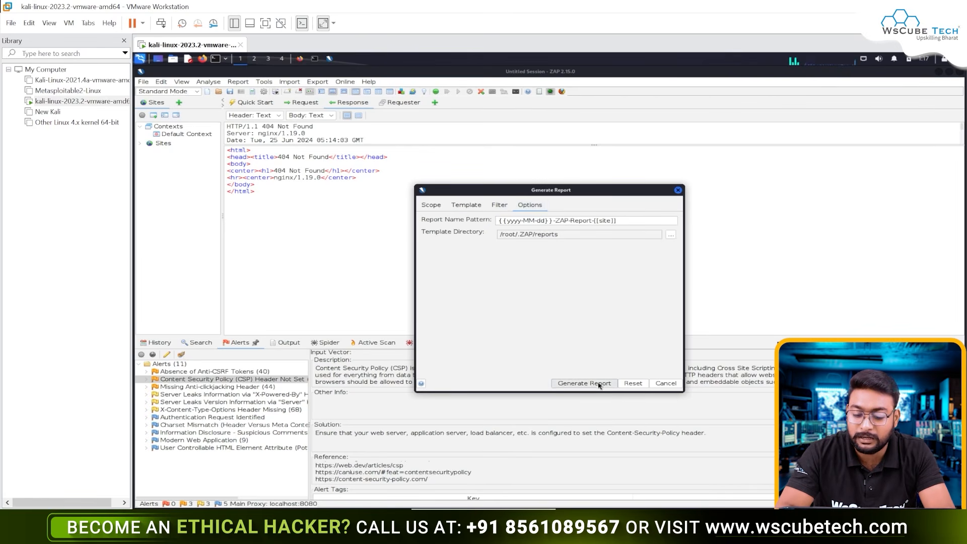
Step: Minimize the open windows and open the generated ZAP HTML report from the Kali desktop in the browser
left_click(938, 73)
left_click(939, 73)
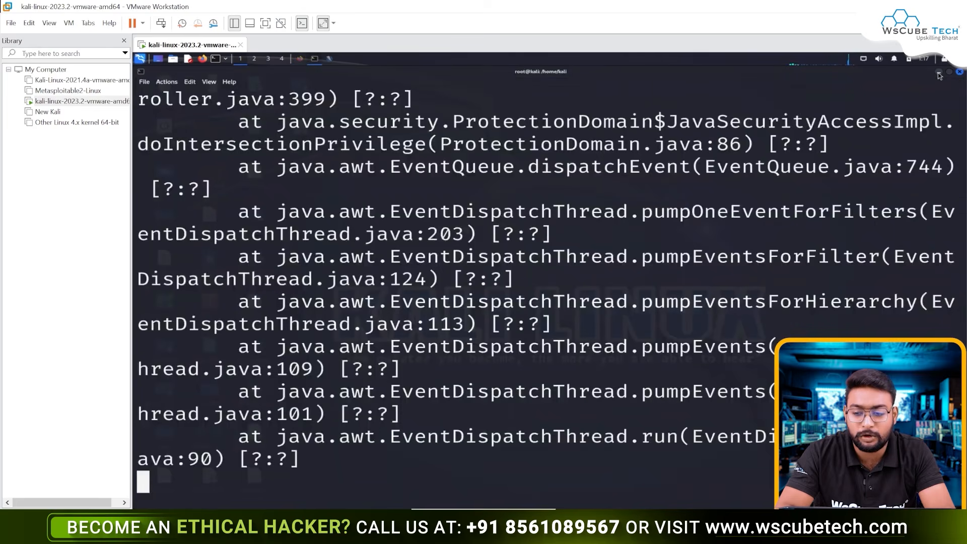
left_click(939, 73)
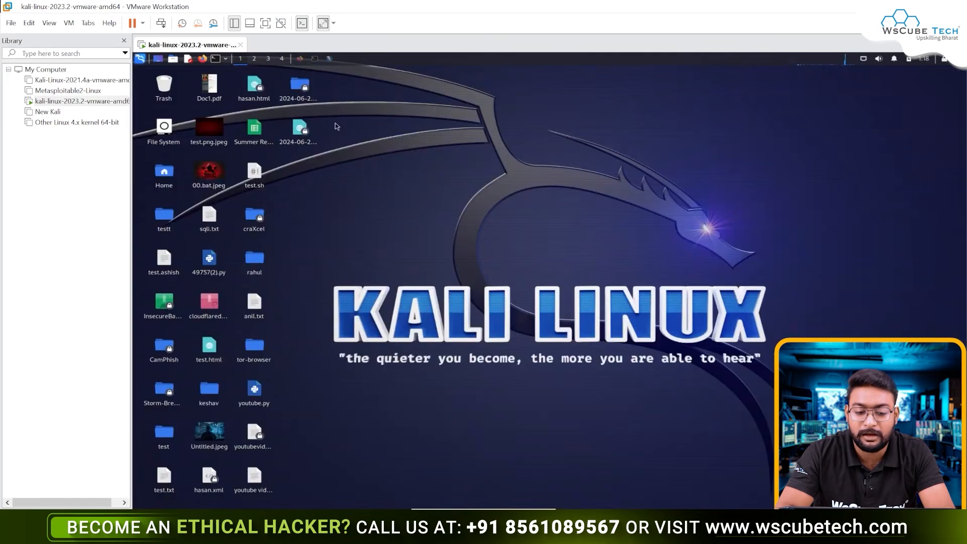
mouse_move(297, 130)
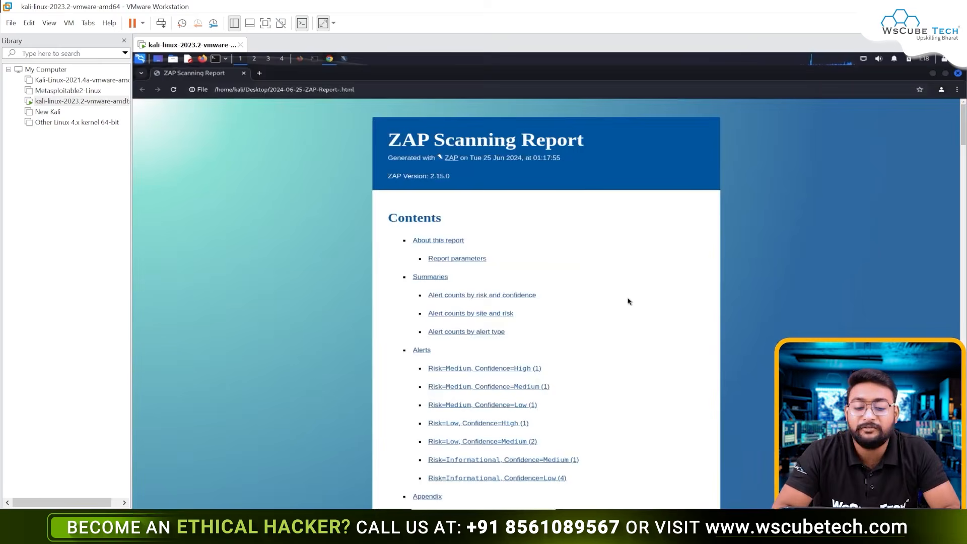
Step: Read through the ZAP Scanning Report, from its contents, parameters and alert summaries to the alert types in the appendix
scroll(628, 301, "down", 2)
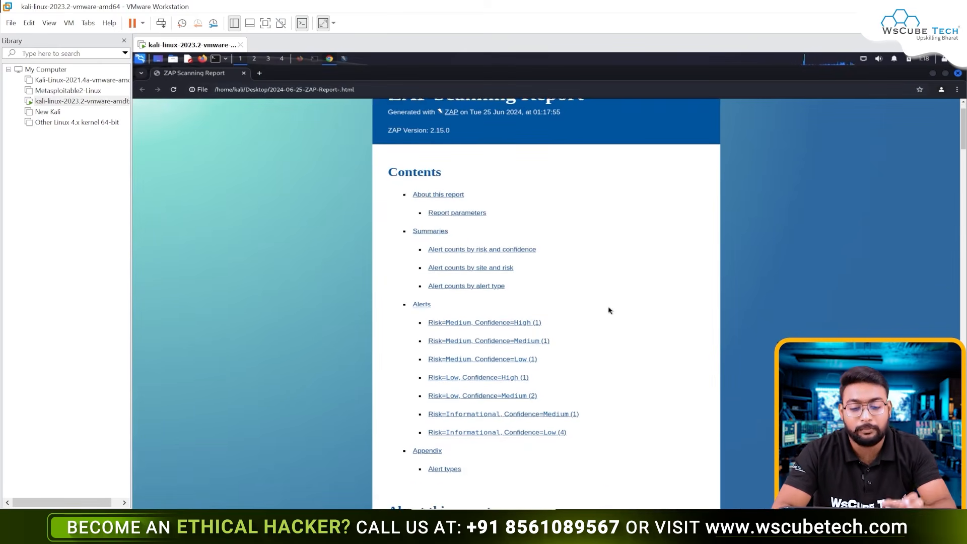
scroll(609, 310, "down", 6)
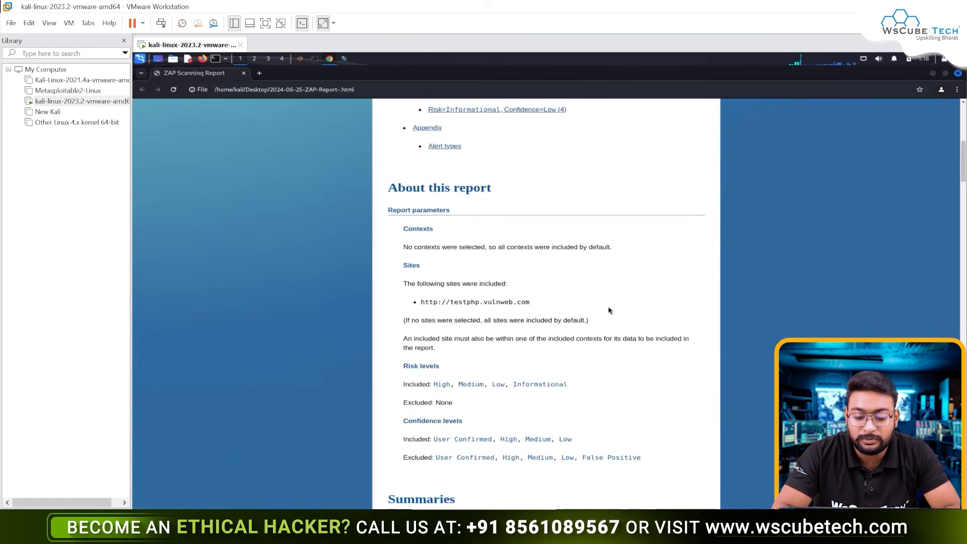
scroll(609, 310, "down", 2)
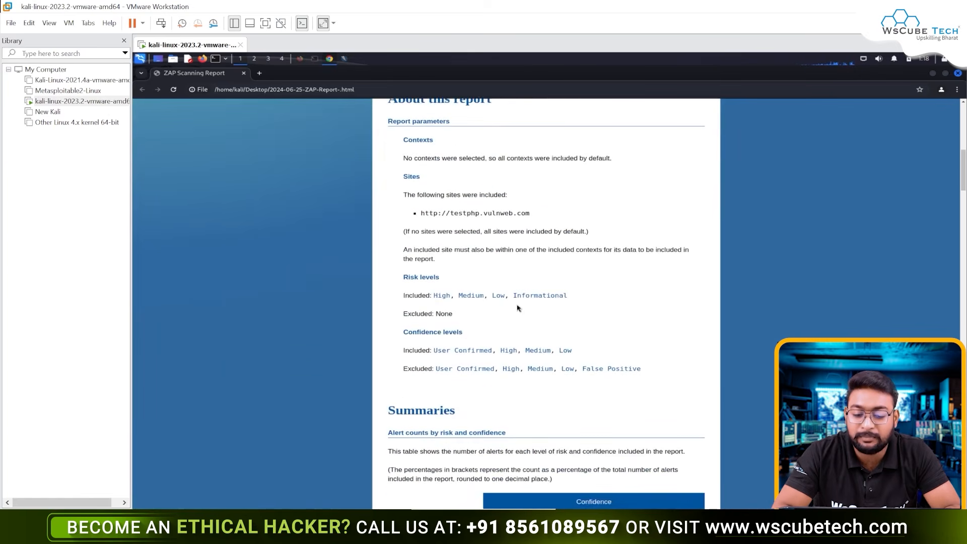
scroll(517, 308, "down", 3)
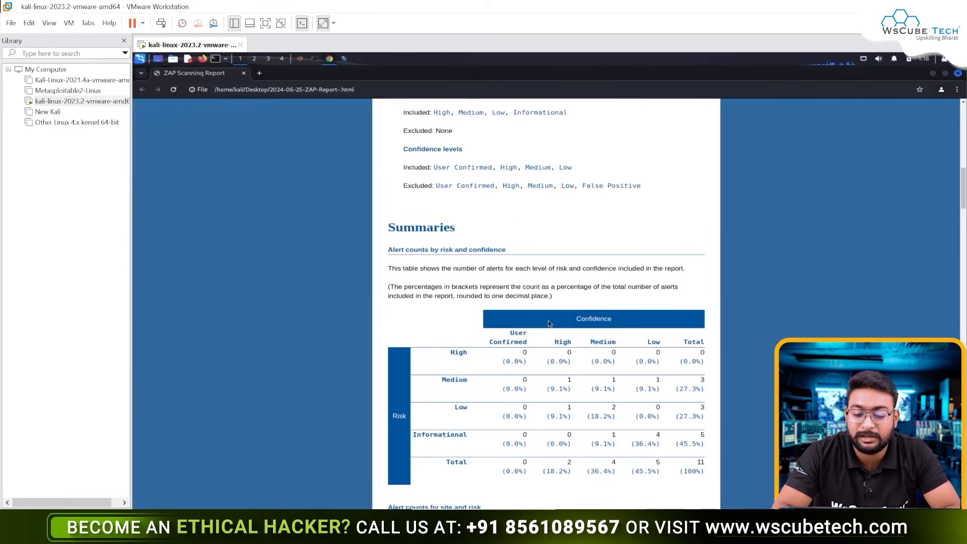
scroll(548, 322, "down", 2)
scroll(576, 392, "down", 1)
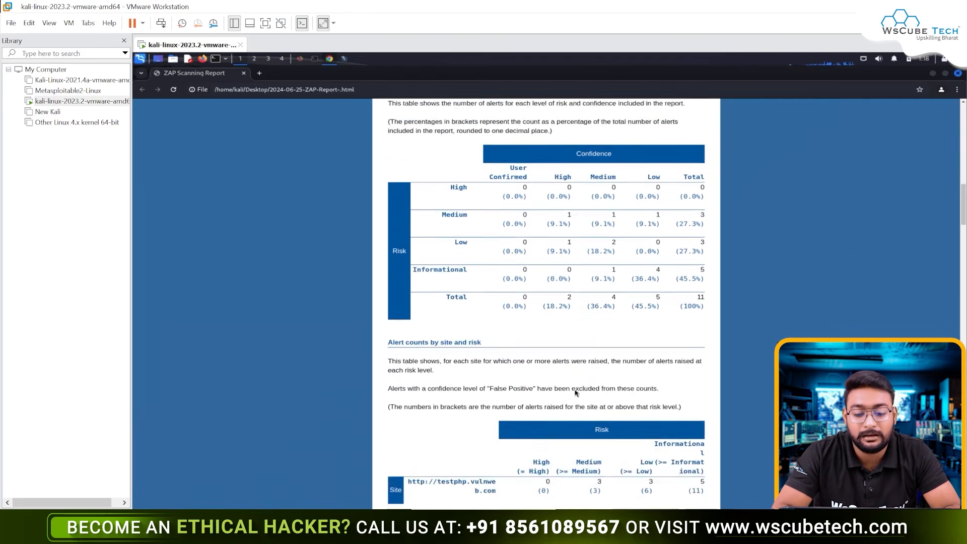
scroll(575, 392, "down", 10)
scroll(576, 392, "down", 15)
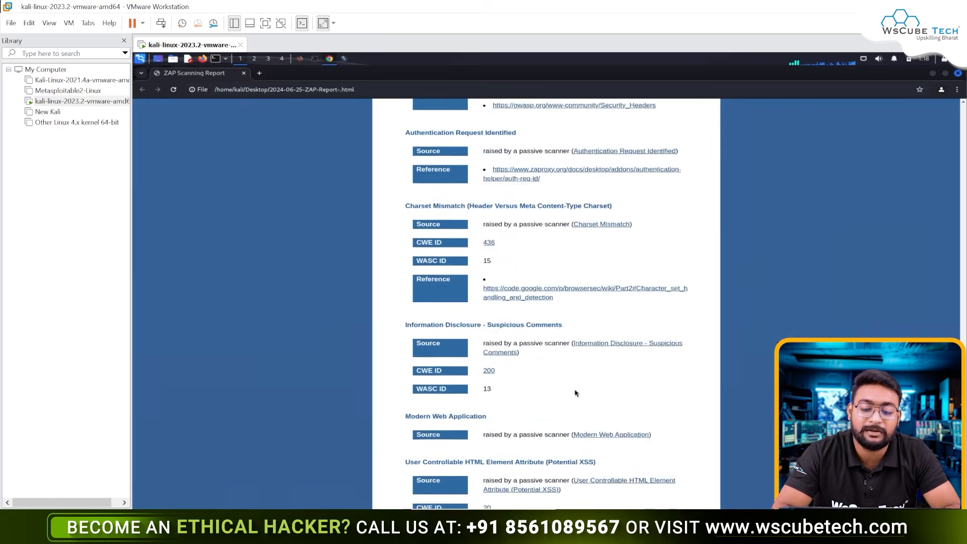
scroll(576, 392, "down", 3)
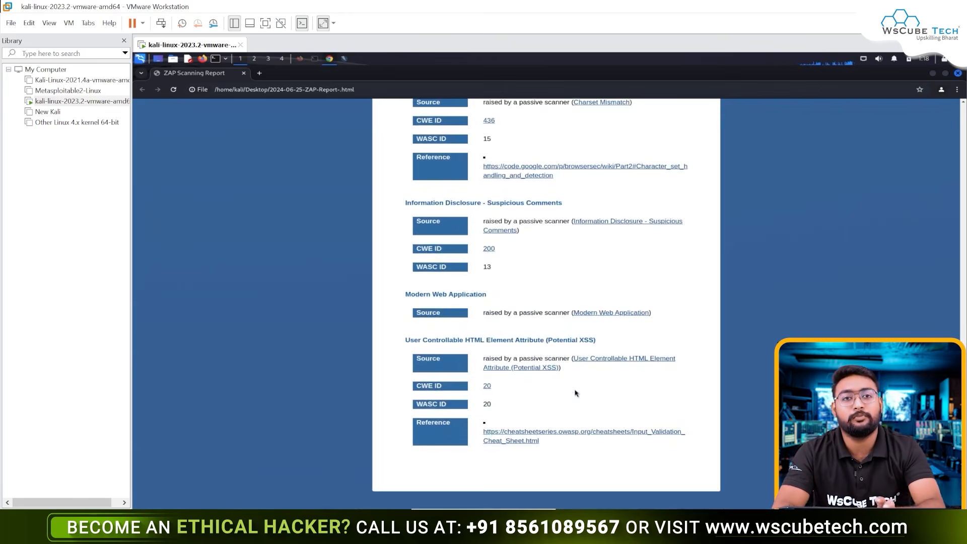